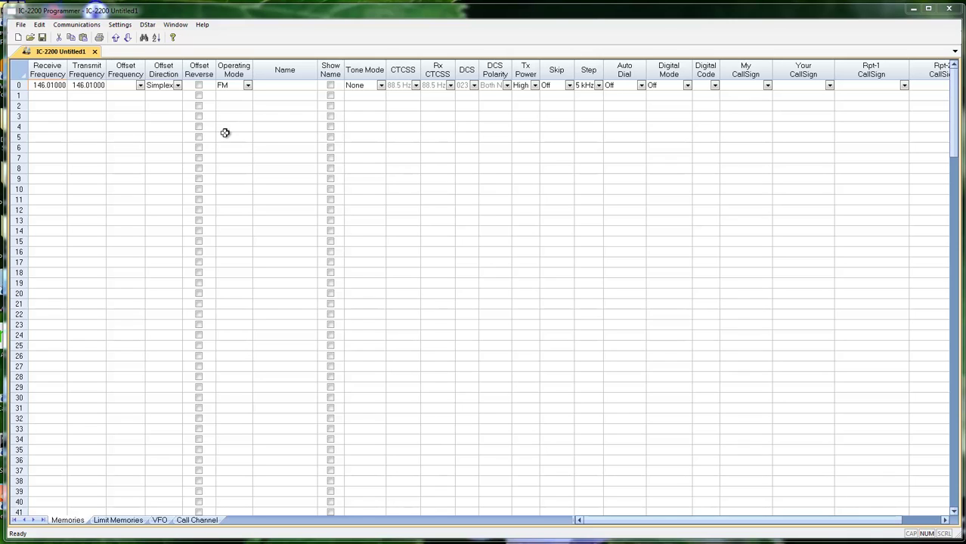
# Hide the D-Star columns in the memory grid and show them again.
pyautogui.click(147, 24)
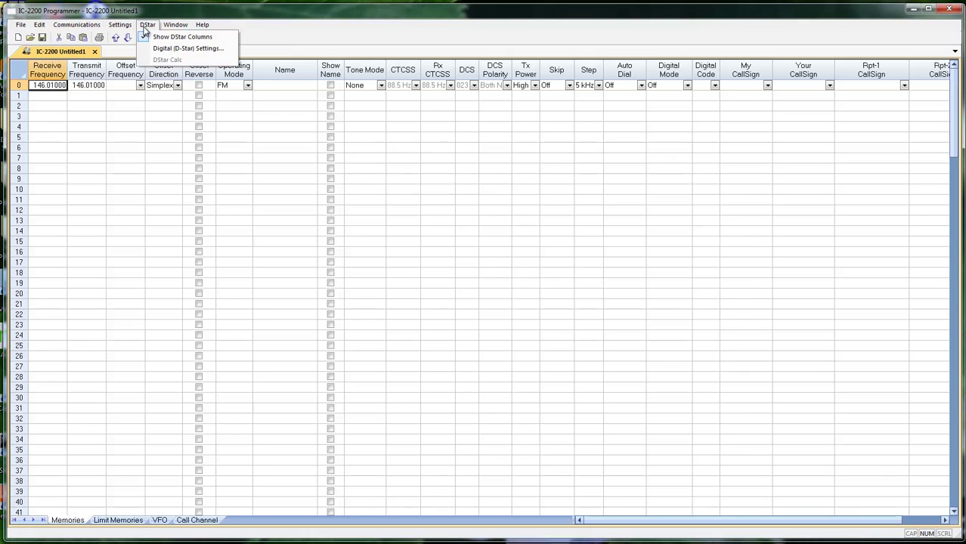
pyautogui.click(155, 37)
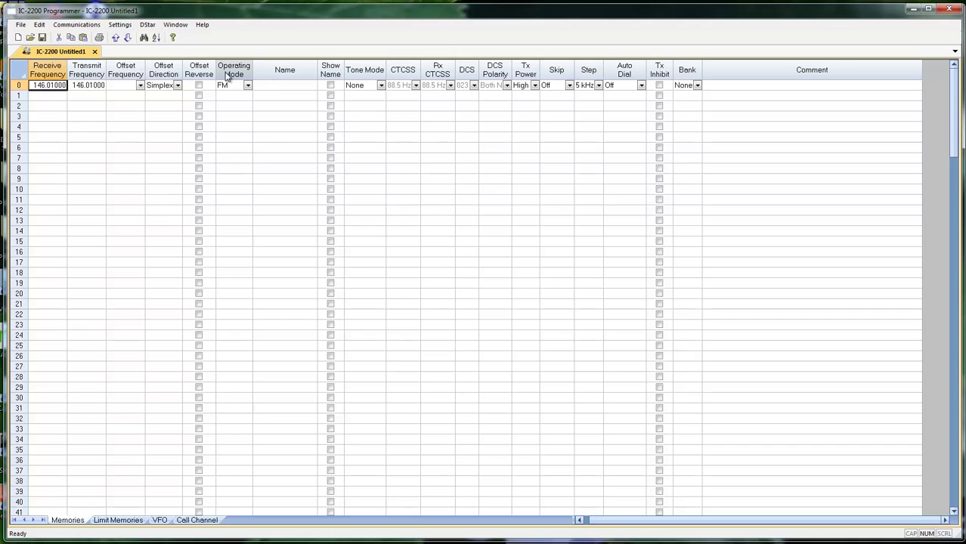
pyautogui.click(148, 24)
pyautogui.click(155, 35)
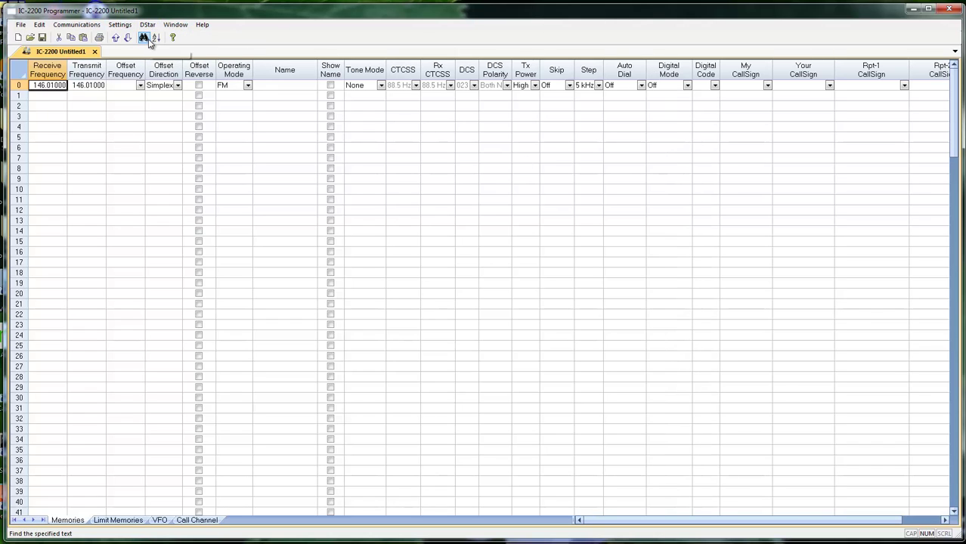
# Look over the callsign, message, digital and GPS fields in the Digital (D-Star) Settings, and close them without changes.
pyautogui.click(147, 24)
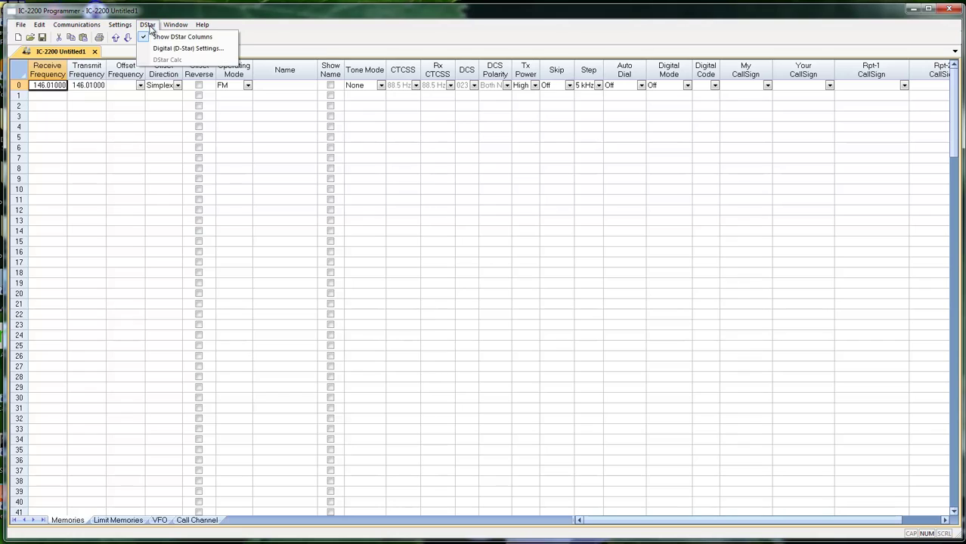
pyautogui.click(181, 47)
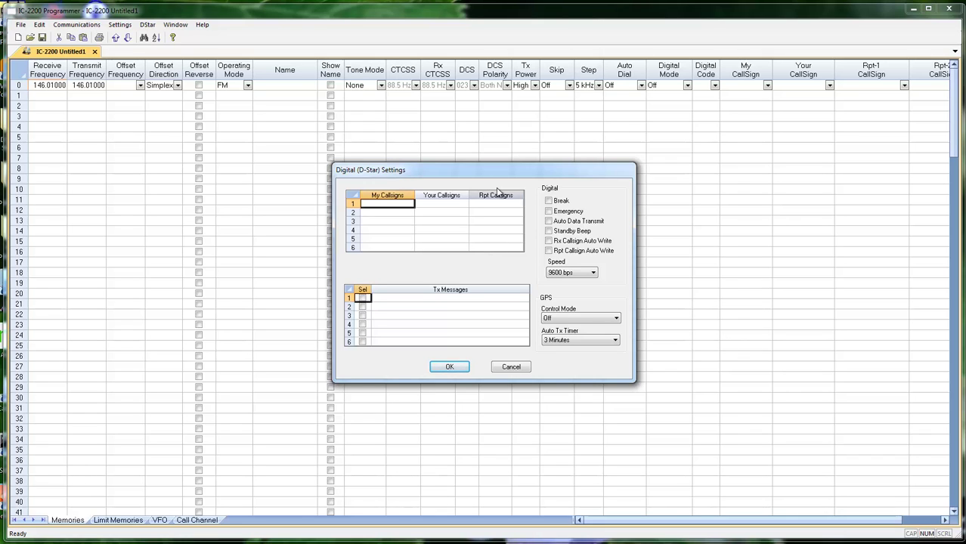
pyautogui.click(512, 368)
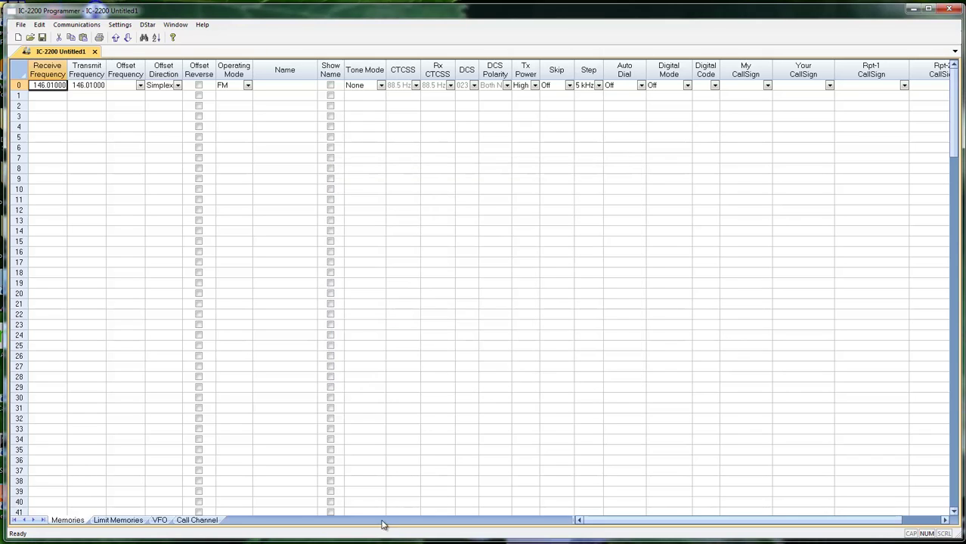
# Switch to Notepad++ and note the first repeater as "146.440 Minus W0FRC", followed by an empty line.
pyautogui.moveTo(304, 542)
pyautogui.click(304, 507)
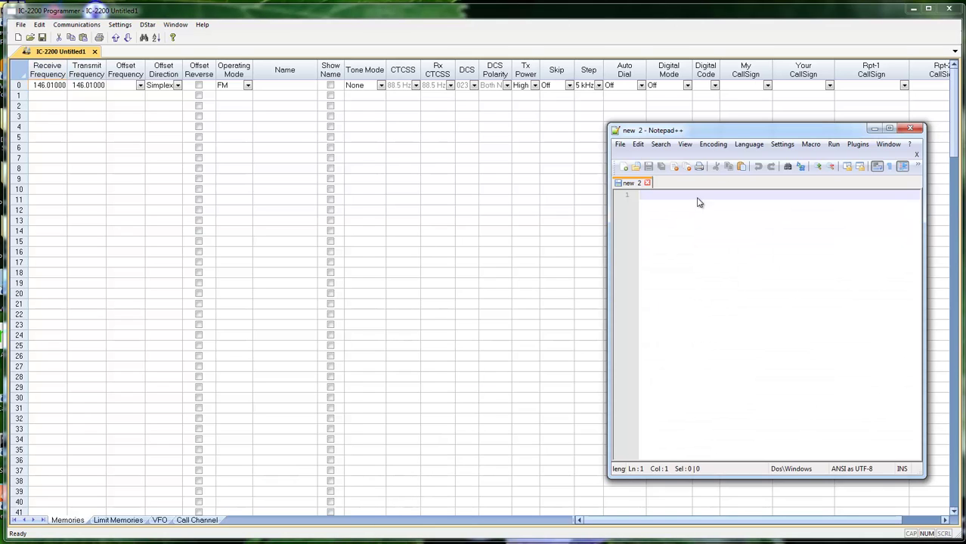
pyautogui.moveTo(744, 130); pyautogui.dragTo(714, 102)
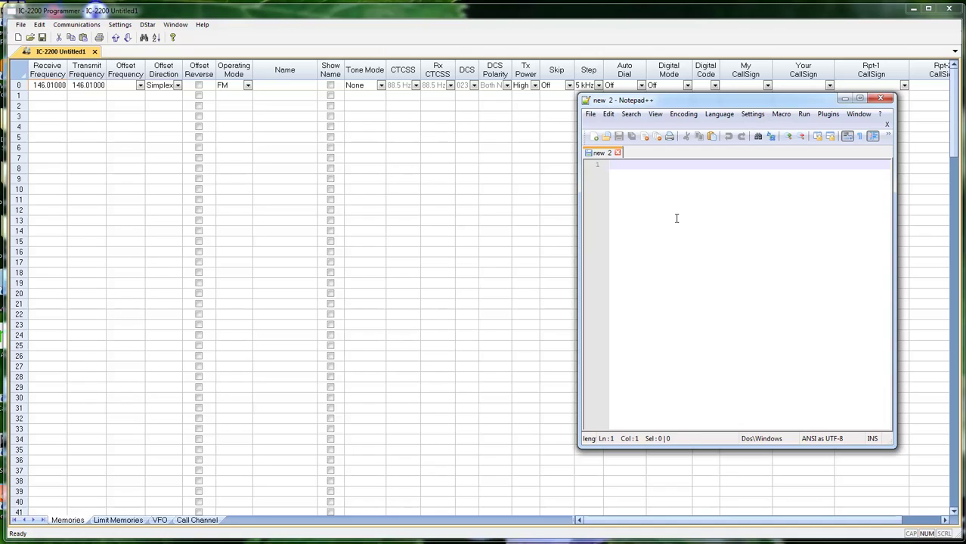
pyautogui.write('146.440  Minus')
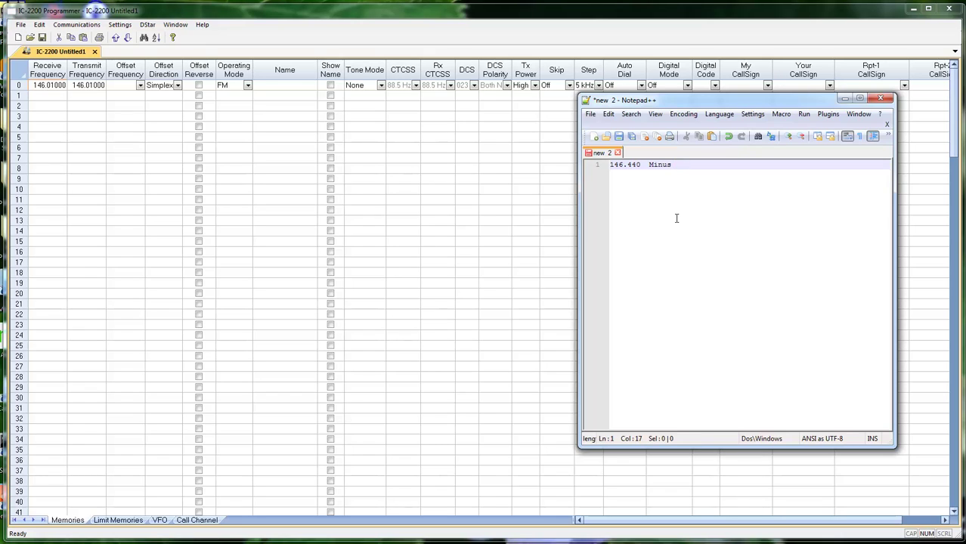
pyautogui.write('  W0FRC')
pyautogui.press('Return')
pyautogui.press('Return')
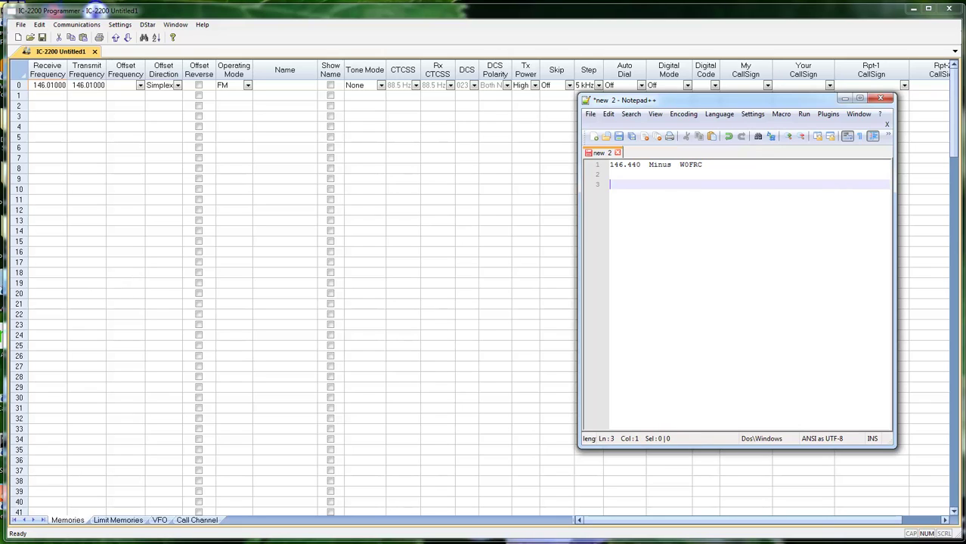
# Note the second repeater on line 3 as "145.3750 Minus KC0CVU", followed by an empty line.
pyautogui.hotkey('alt', 'Tab')
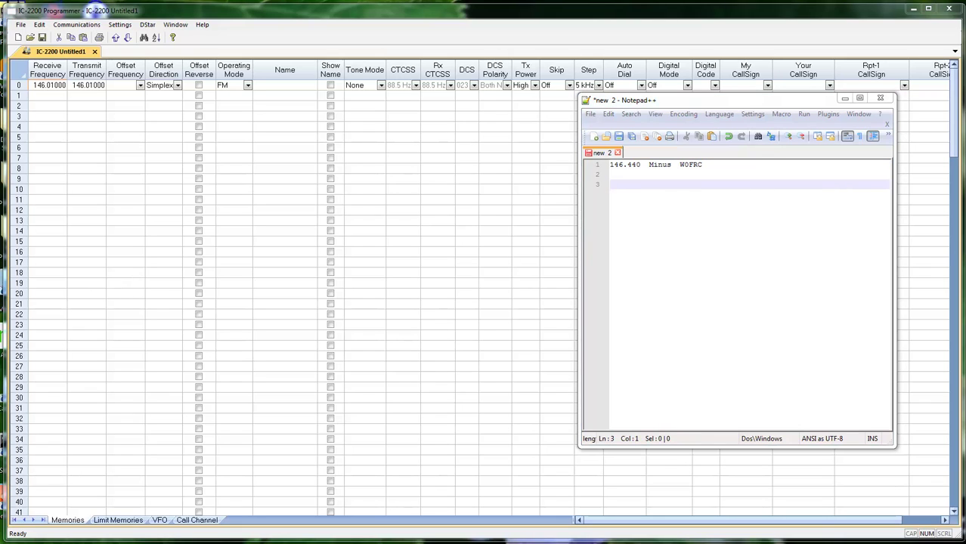
pyautogui.click(635, 186)
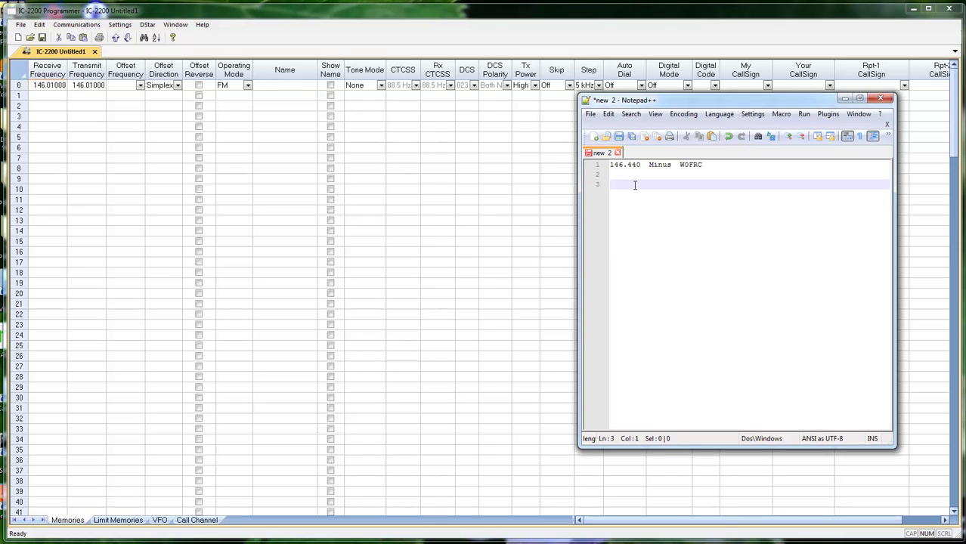
pyautogui.write('145.3750  Minus  KC0CVU')
pyautogui.press('Return')
pyautogui.press('Return')
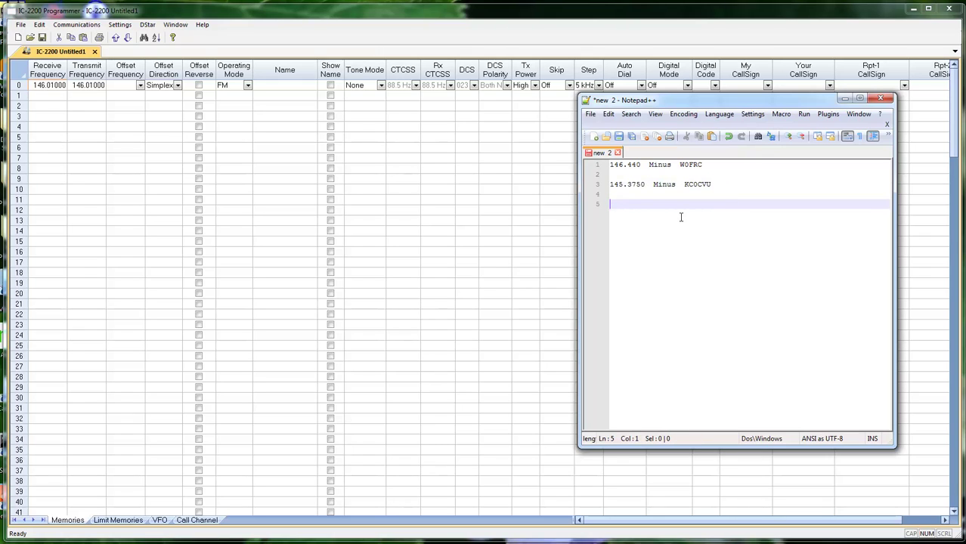
# List the D-Star destination entries REF030CL, U, CQCQCQ, REF001CL and REF002AL on separate lines below the repeaters.
pyautogui.write('REF030CL')
pyautogui.press('Return')
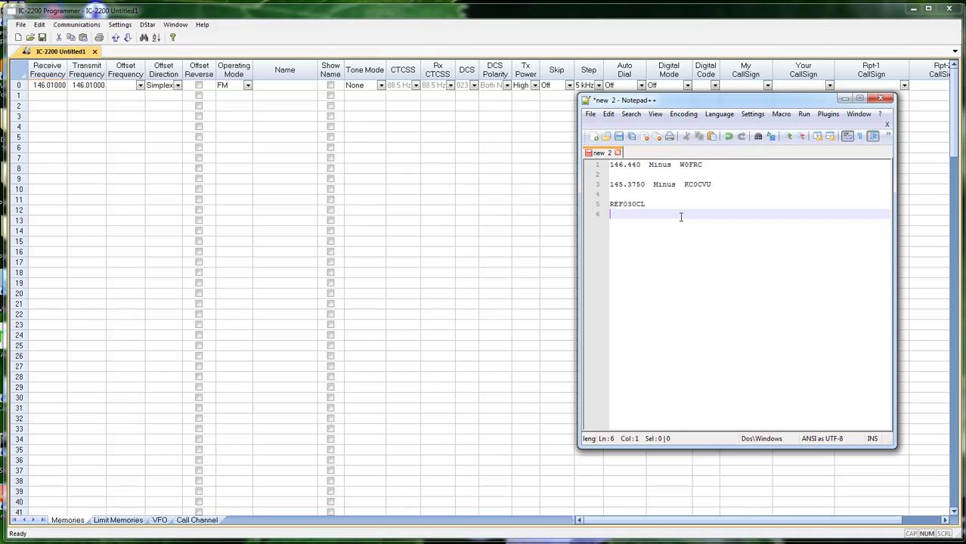
pyautogui.write('U')
pyautogui.press('Return')
pyautogui.write('cqc')
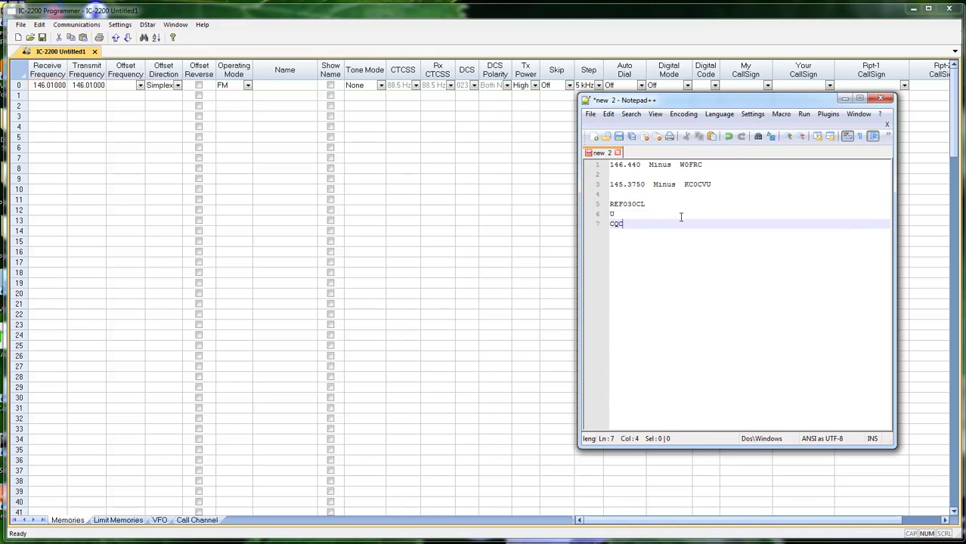
pyautogui.write('QCQ')
pyautogui.press('Return')
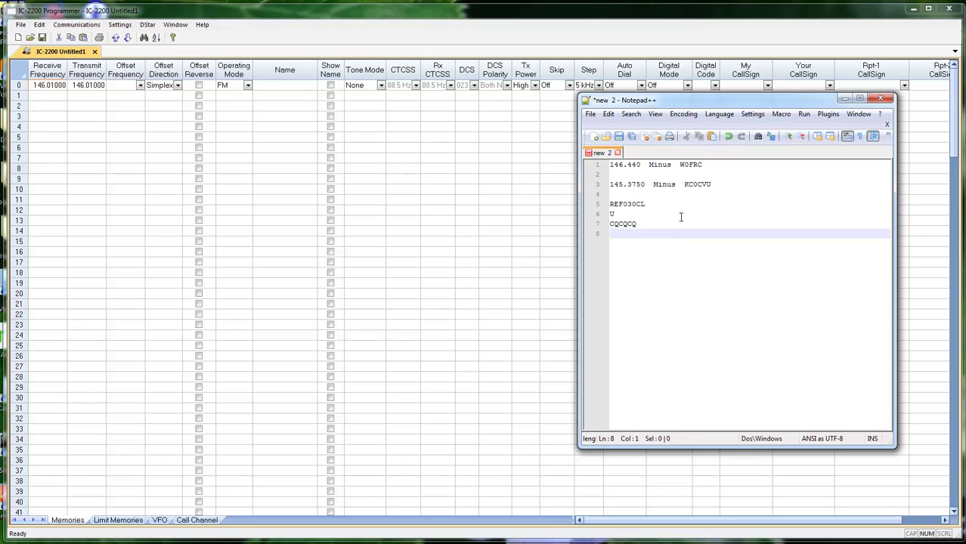
pyautogui.write('REF001CL')
pyautogui.press('Return')
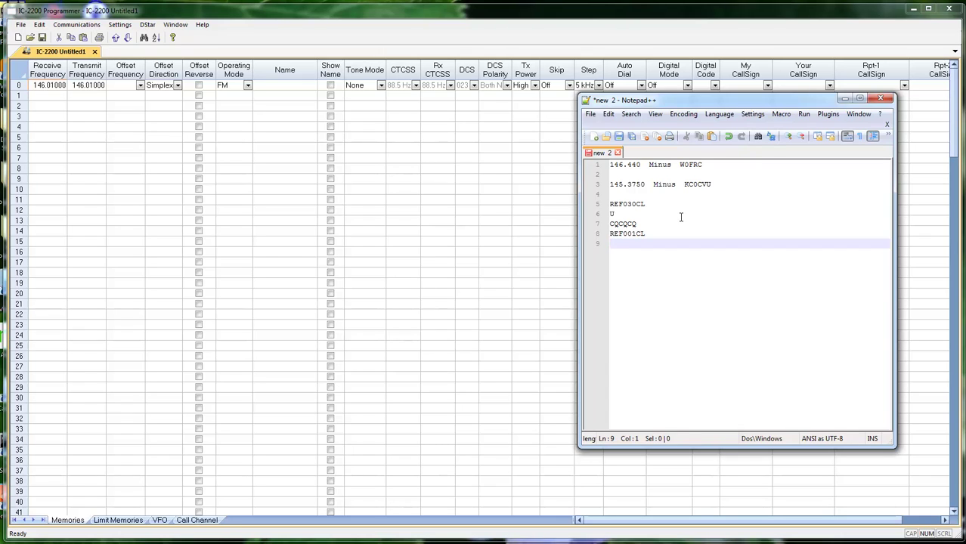
pyautogui.write('REF002AL')
pyautogui.moveTo(711, 104); pyautogui.dragTo(742, 96)
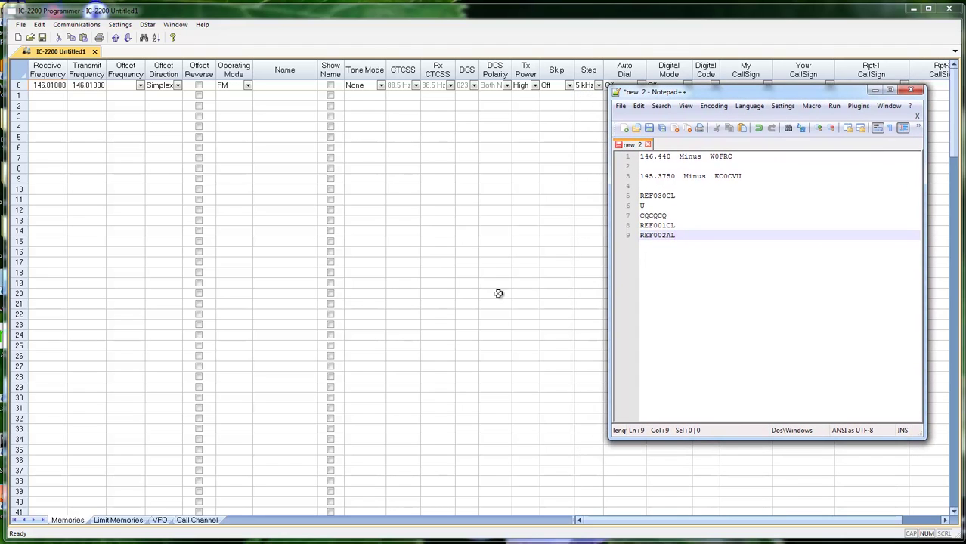
# Switch to IC-2200 Programmer, reopen the Digital (D-Star) Settings and enter the operator's own call sign in row 1 of My Callsigns.
pyautogui.click(146, 99)
pyautogui.click(147, 24)
pyautogui.click(157, 46)
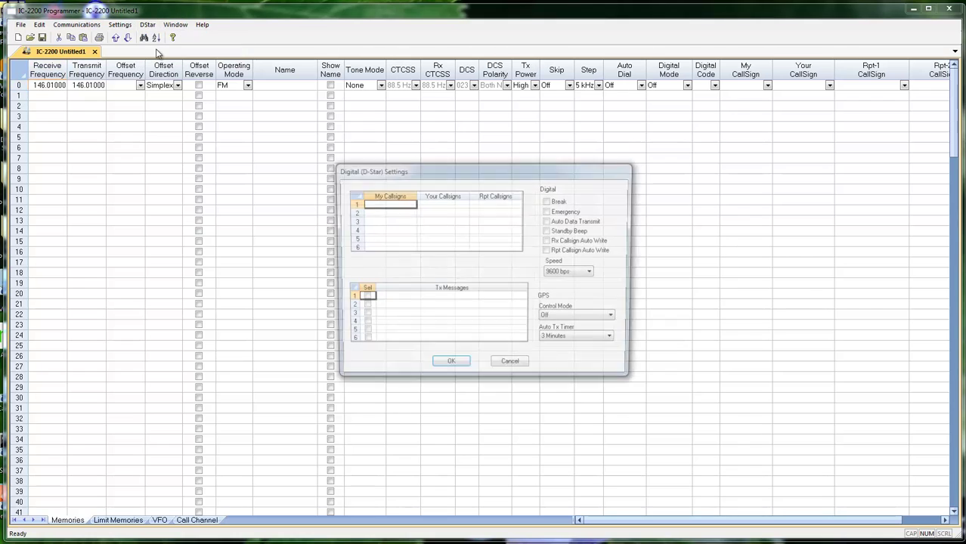
pyautogui.moveTo(528, 173); pyautogui.dragTo(251, 106)
pyautogui.hotkey('alt', 'Tab')
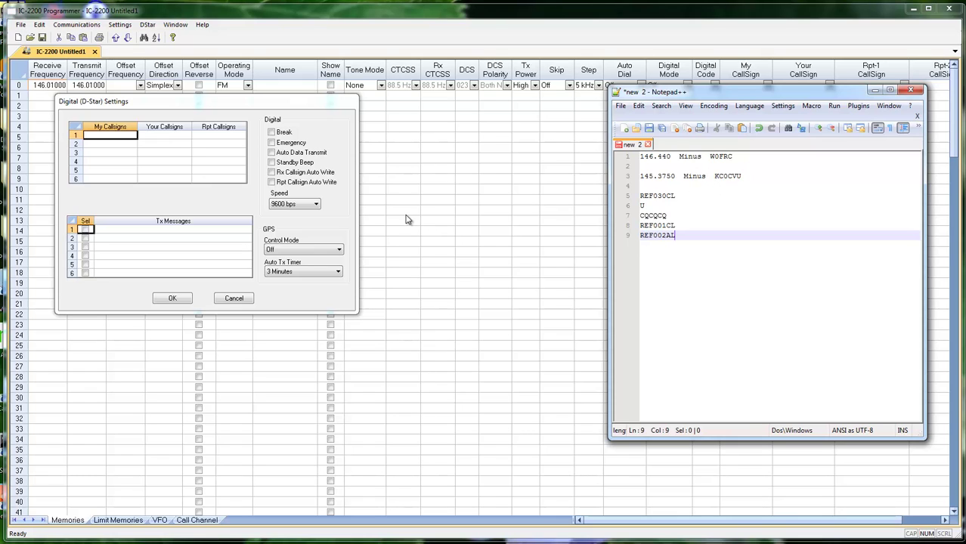
pyautogui.click(116, 134)
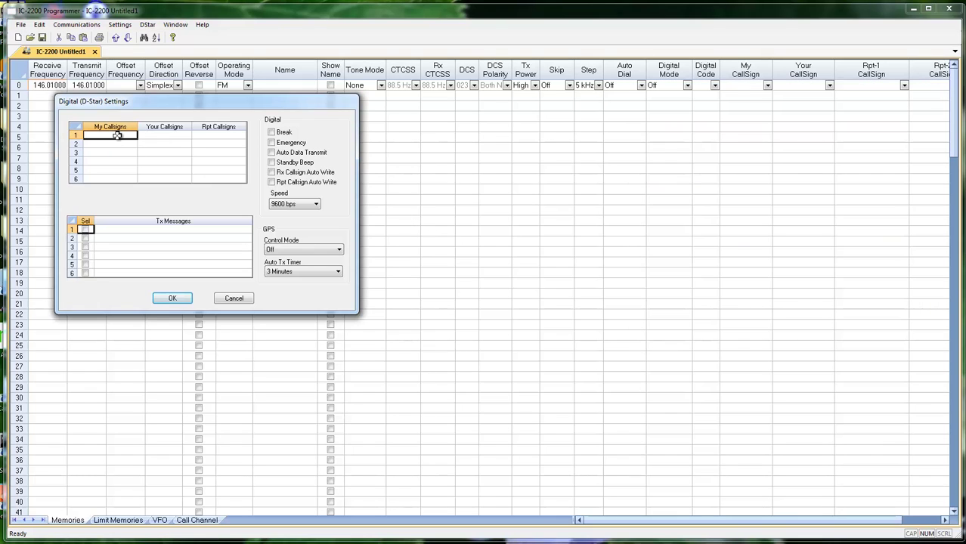
pyautogui.write('K0')
pyautogui.write('RTX')
pyautogui.press('Return')
# Enter CQCQCQ in row 1 of Your Callsigns and U padded with leading spaces in row 2.
pyautogui.click(174, 137)
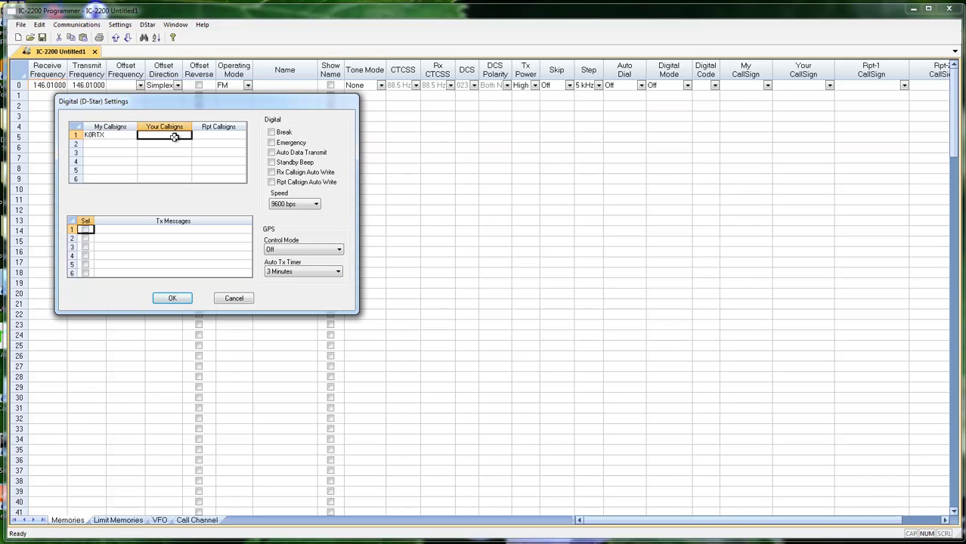
pyautogui.write('CQCQCQ')
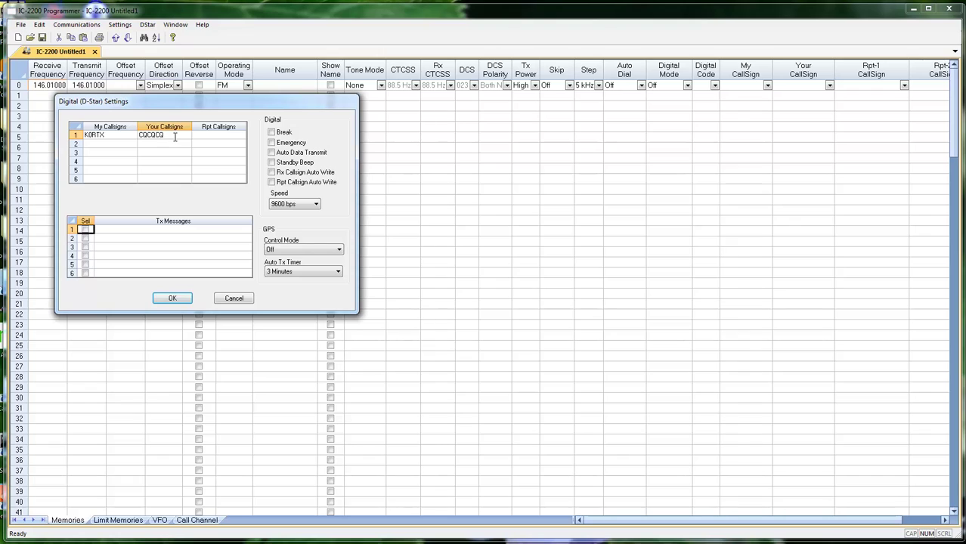
pyautogui.press('Return')
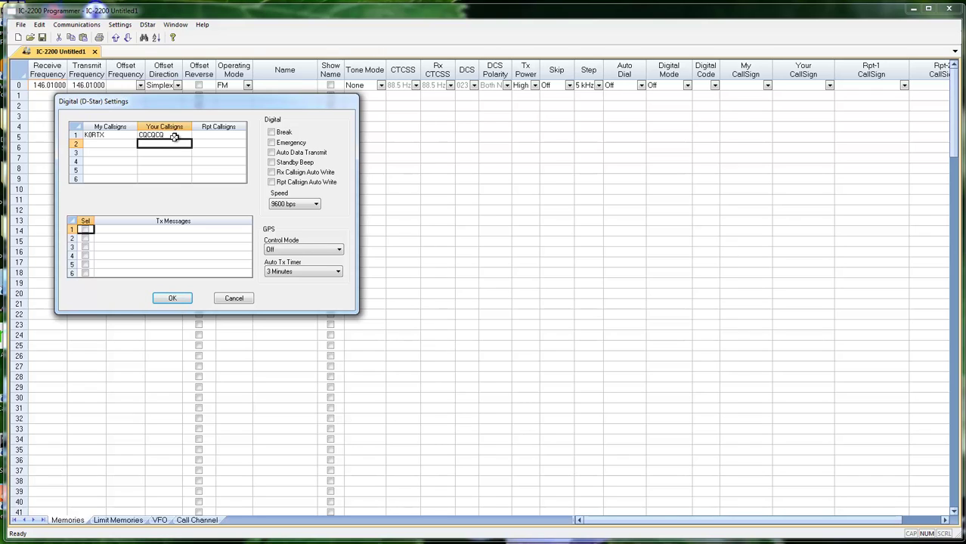
pyautogui.press('F2')
pyautogui.write('U')
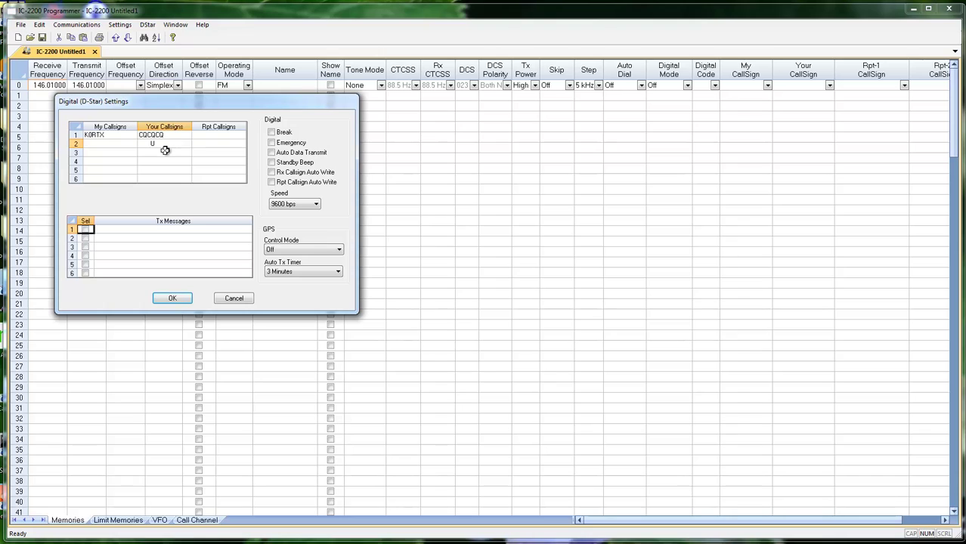
# Enter the reflector link commands REF030CL, REF001CL and REF002AL in rows 3 to 5 of Your Callsigns.
pyautogui.click(165, 155)
pyautogui.write('REF030CL')
pyautogui.click(177, 163)
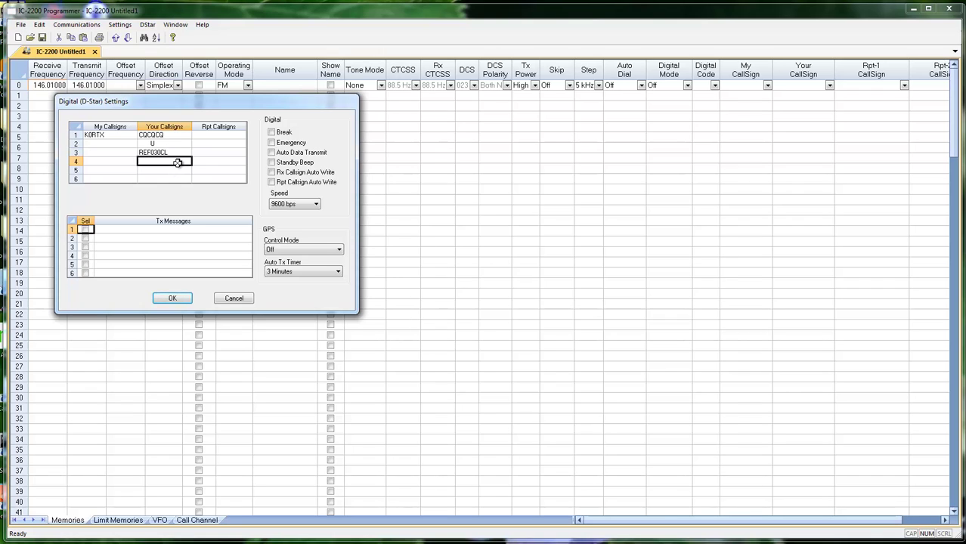
pyautogui.write('REF0')
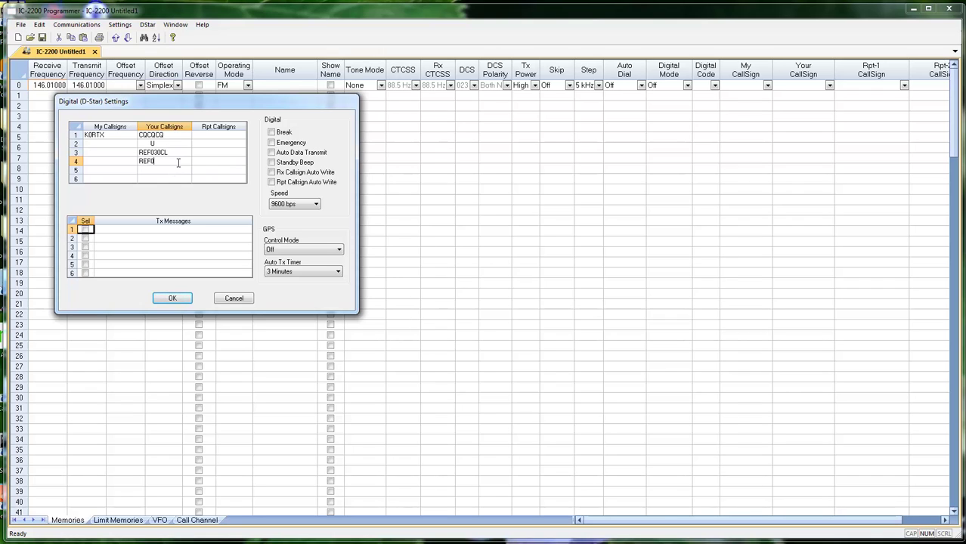
pyautogui.write('01CL')
pyautogui.click(173, 170)
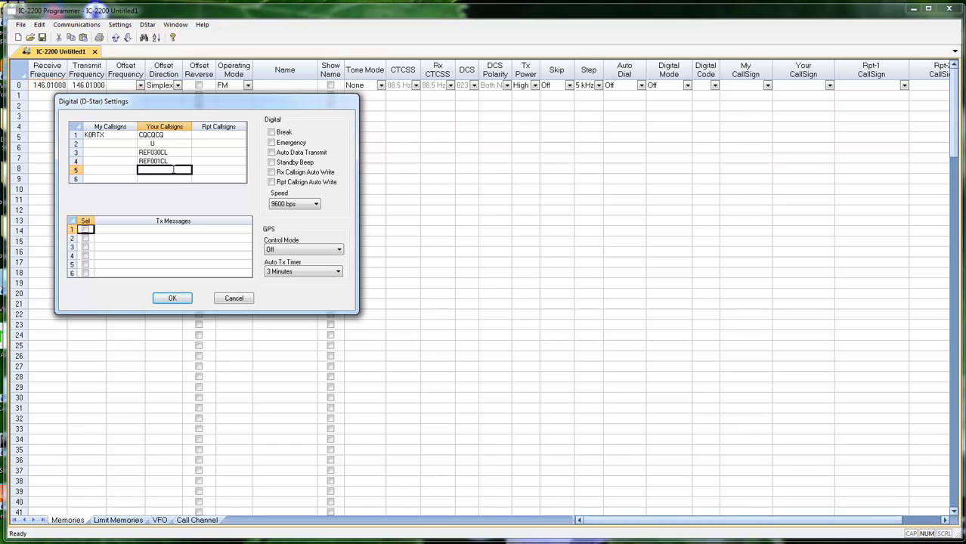
pyautogui.write('REF00')
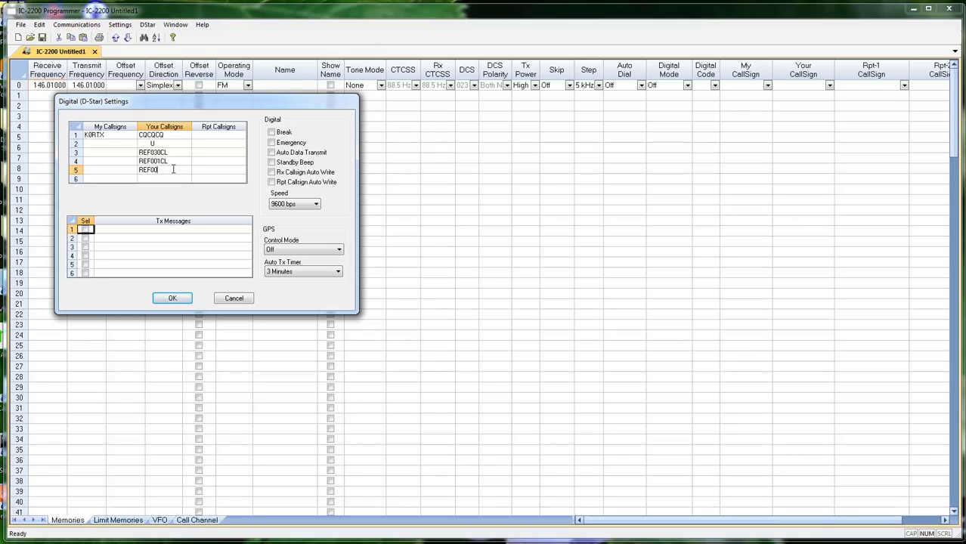
pyautogui.write('2AL')
# Enter E padded with leading spaces in row 6 of Your Callsigns.
pyautogui.click(175, 179)
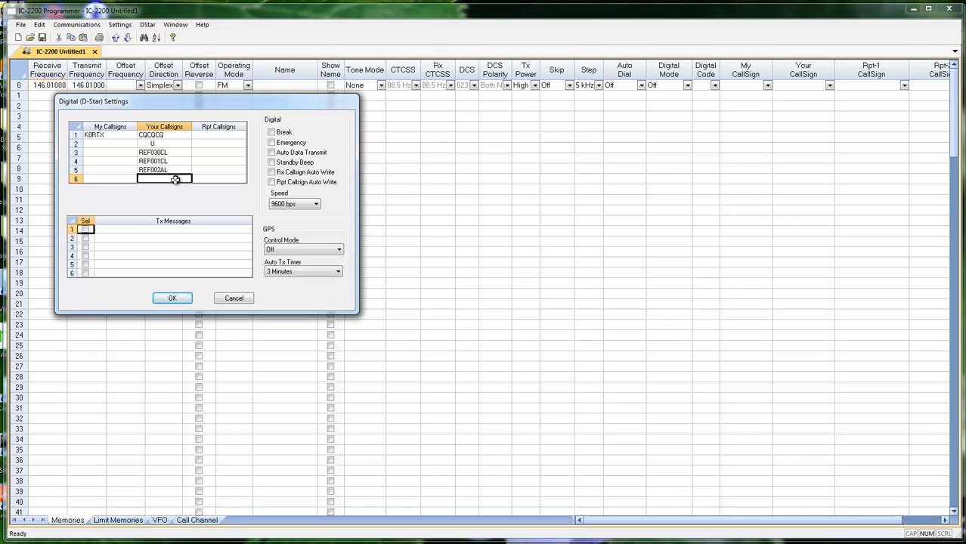
pyautogui.click(174, 180)
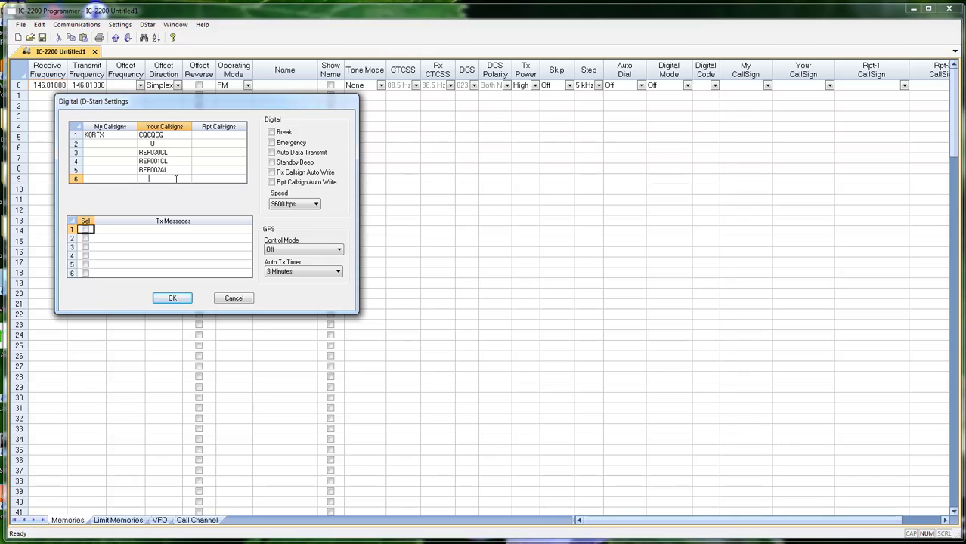
pyautogui.write('E')
# Enter "KC0CVU C" and "KC0CVU G" in rows 1 and 2 of Rpt Callsigns.
pyautogui.click(213, 137)
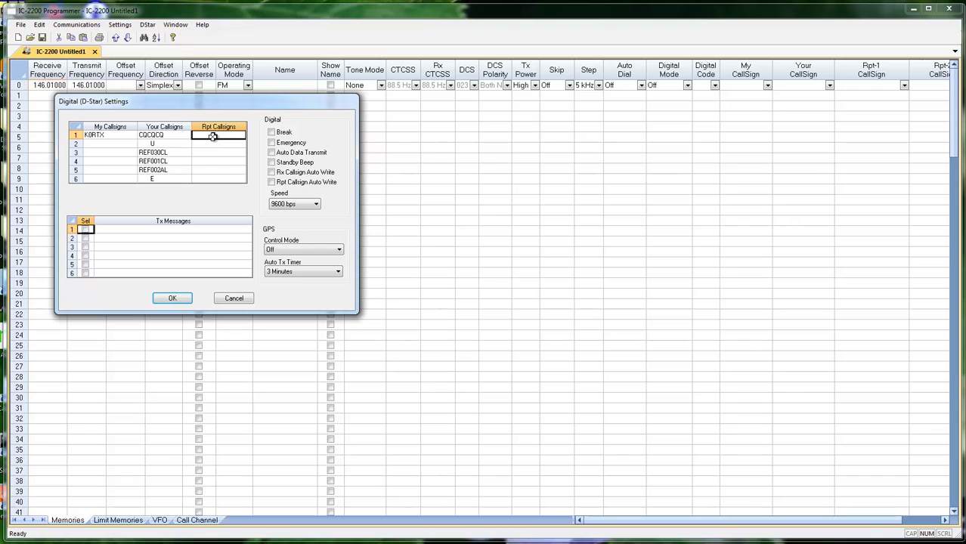
pyautogui.write('KC0CVU')
pyautogui.press('BackSpace')
pyautogui.write('C')
pyautogui.press('Return')
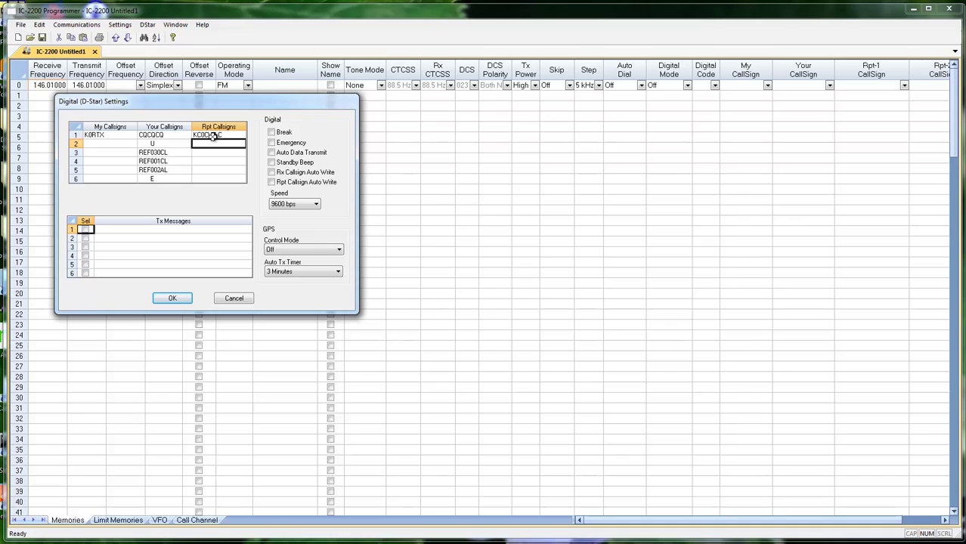
pyautogui.write('KC0CVU')
pyautogui.press('BackSpace')
pyautogui.write('G')
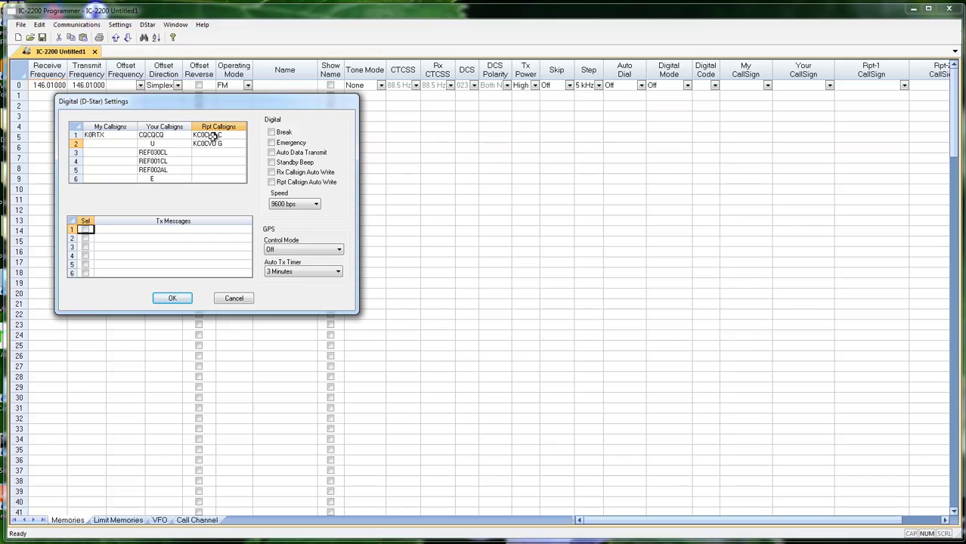
pyautogui.click(212, 152)
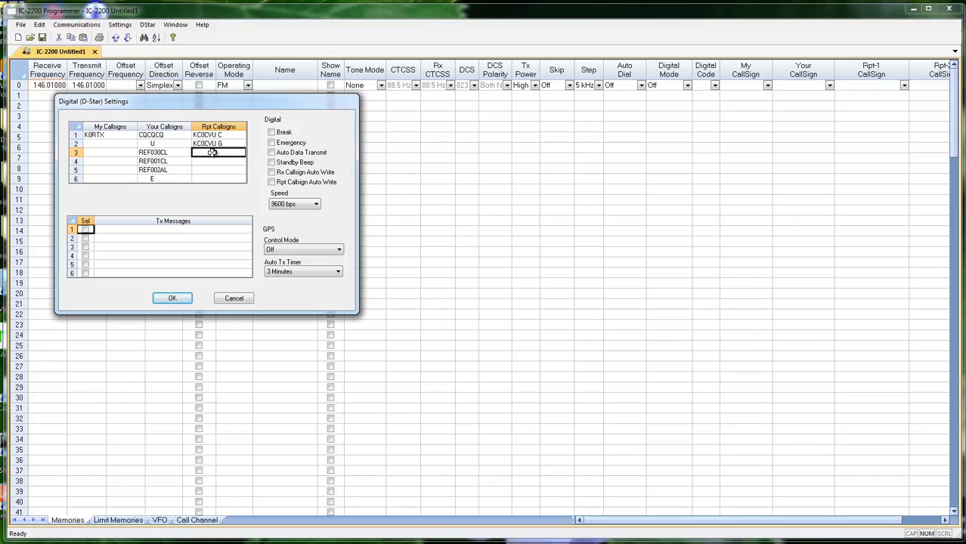
# Enter "W0FRC C" and "W0FRC G" in rows 3 and 4 of Rpt Callsigns.
pyautogui.write('W0F')
pyautogui.write('R')
pyautogui.write('G')
pyautogui.write(' C')
pyautogui.click(226, 161)
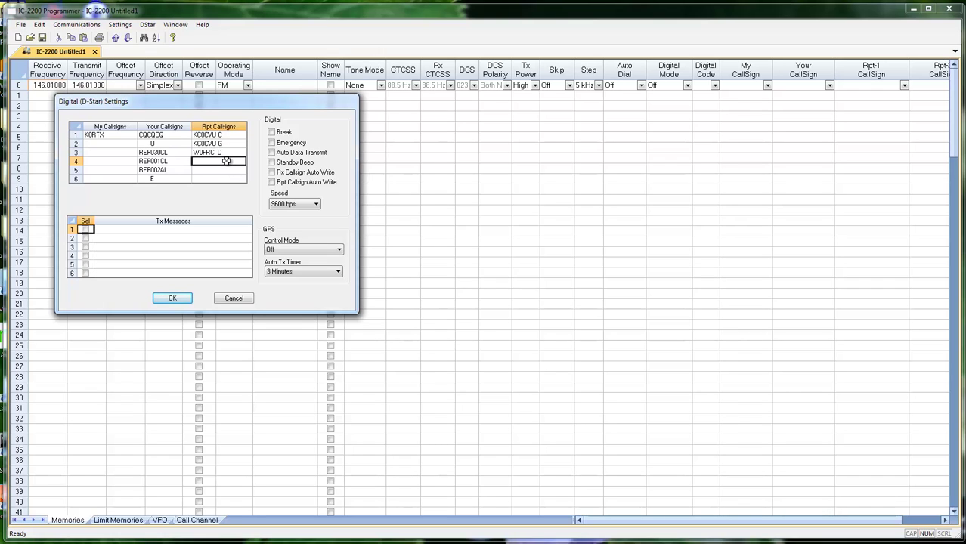
pyautogui.write('W0')
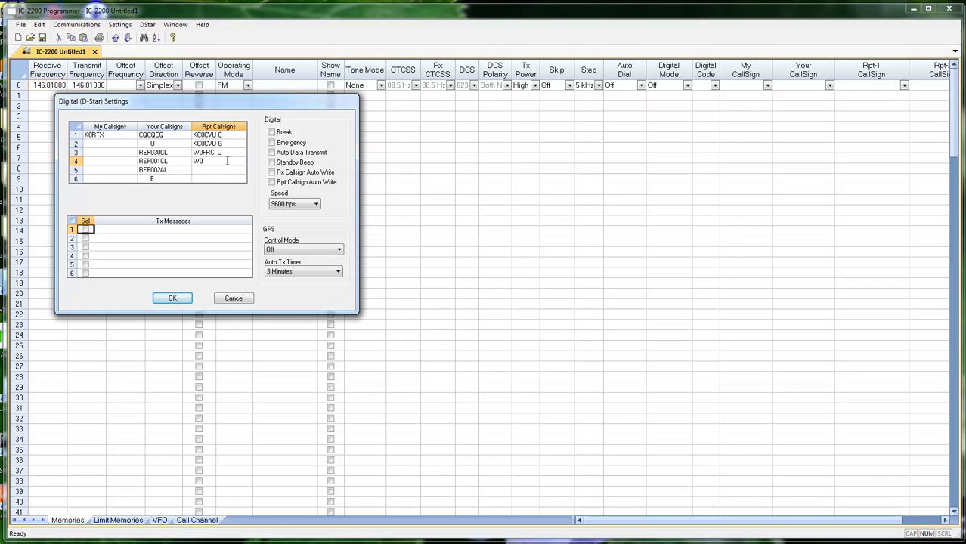
pyautogui.write('FRC  G')
# Select Tx message 1, enter the operator's first name followed by " / COLORADO" as its text, and accept the D-Star settings.
pyautogui.click(85, 229)
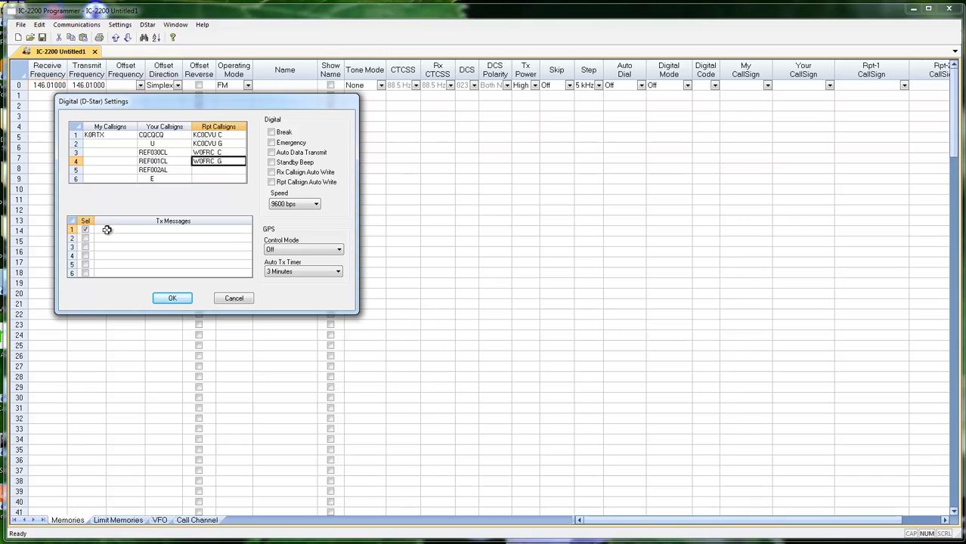
pyautogui.click(106, 230)
pyautogui.write('KAFIN')
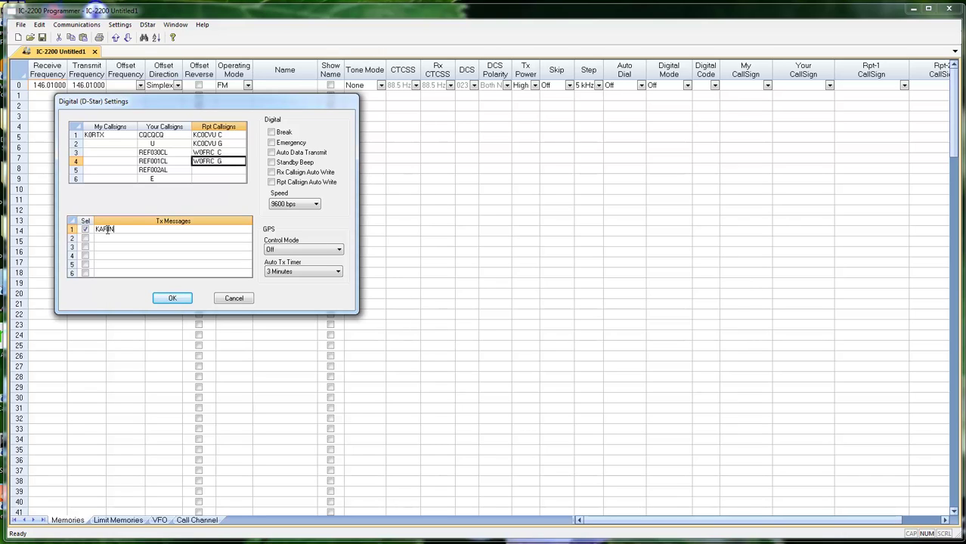
pyautogui.write(' / COLORADO')
pyautogui.click(173, 298)
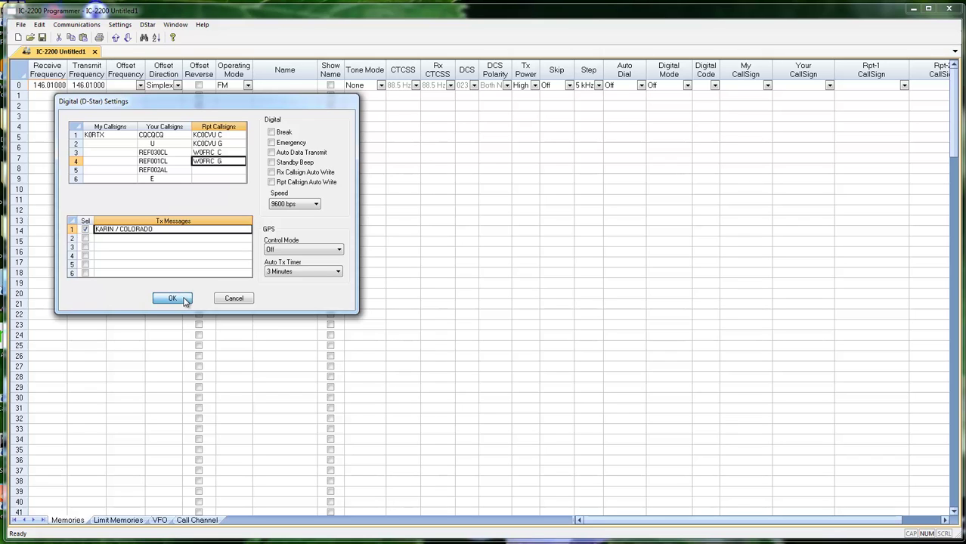
pyautogui.press('Return')
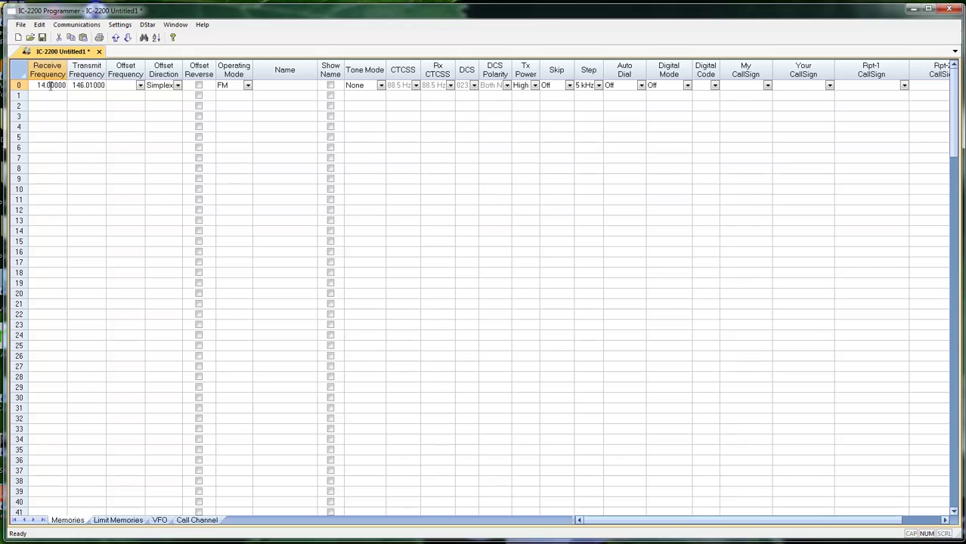
# Set the receive frequency of memory 0 to 146.52 and of memory 2 to 145.375.
pyautogui.write('146.52')
pyautogui.press('Tab')
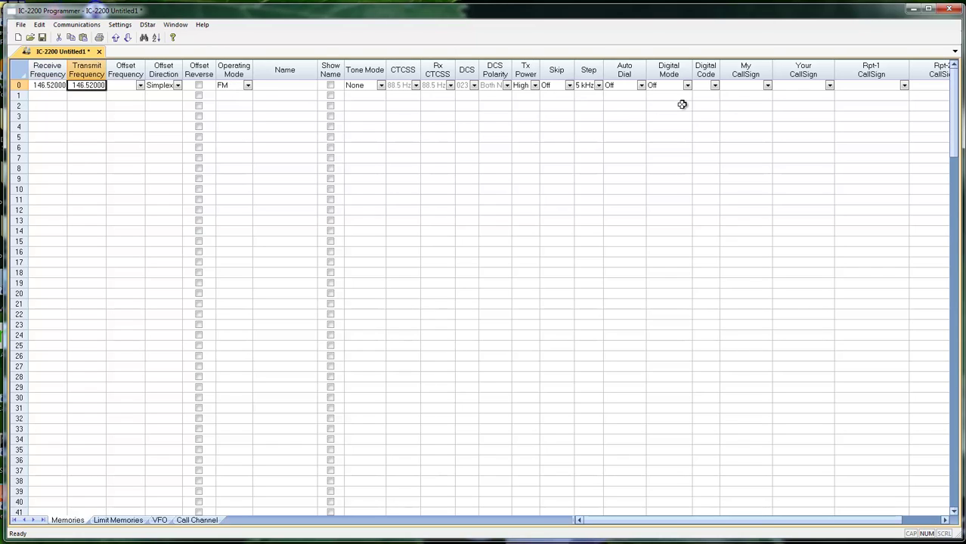
pyautogui.click(47, 107)
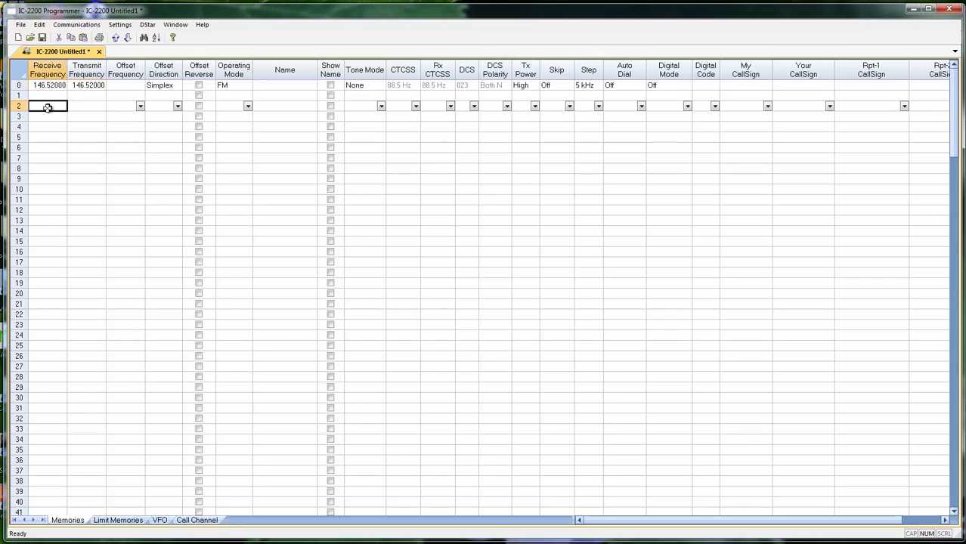
pyautogui.write('145.17500')
pyautogui.press('Tab')
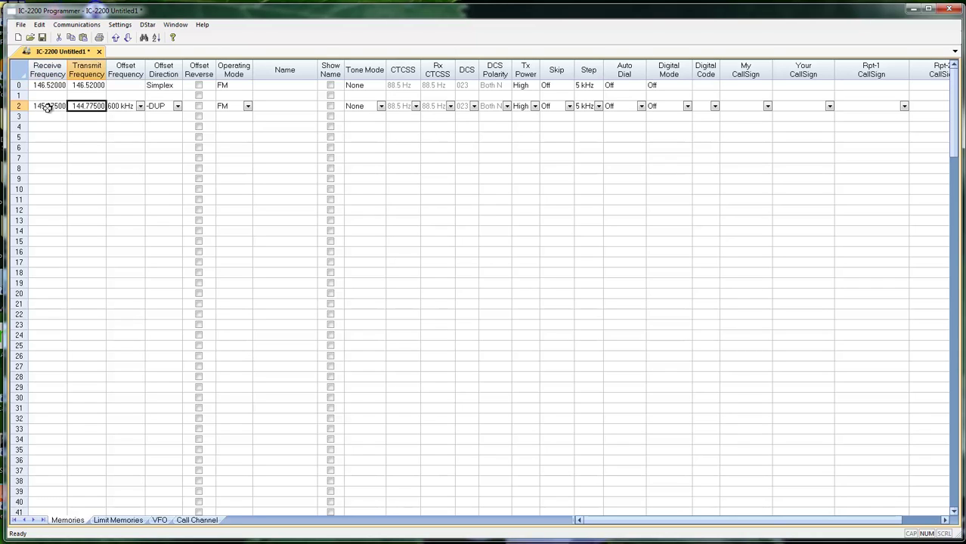
# Keep memory 2 in FM operating mode and name it CVU TK.
pyautogui.click(248, 106)
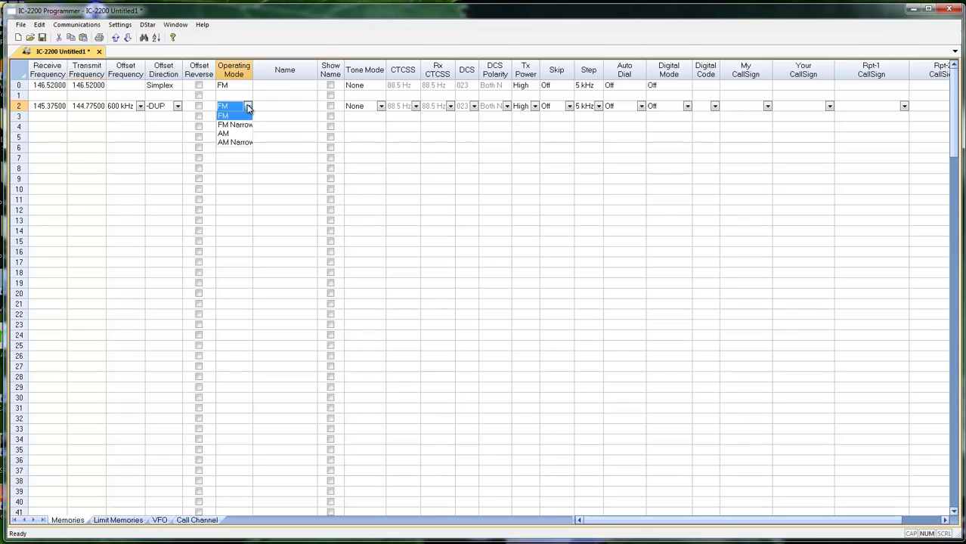
pyautogui.click(249, 106)
pyautogui.click(271, 106)
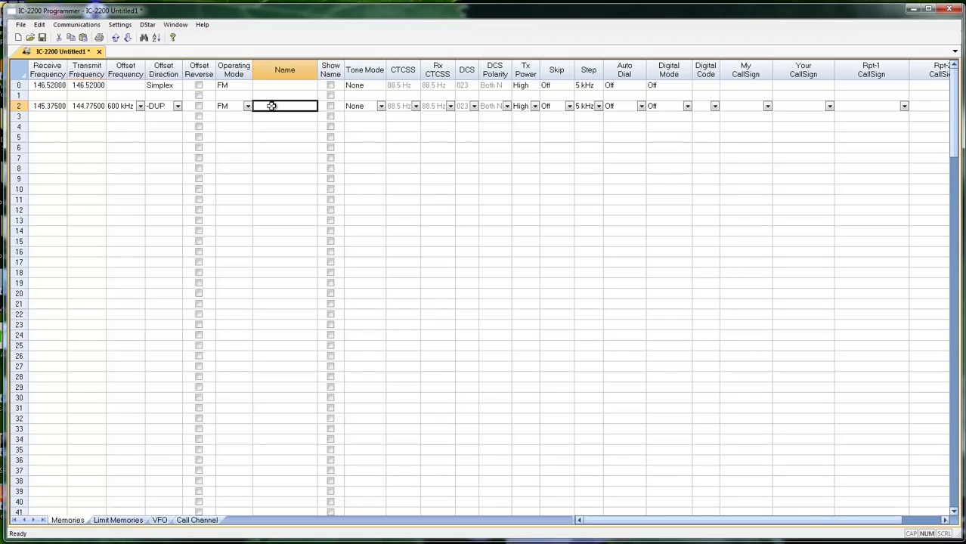
pyautogui.write('CVU')
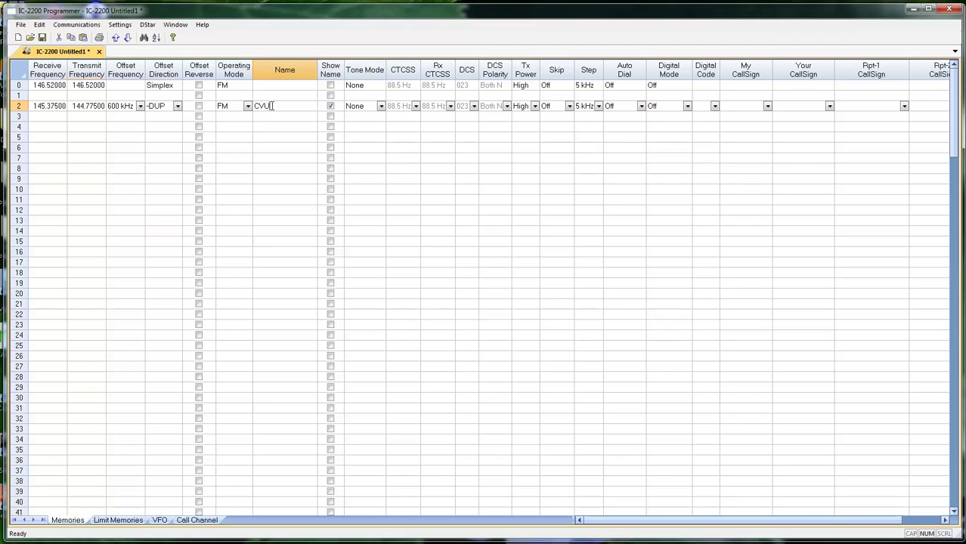
pyautogui.write(' K')
# Turn on digital mode for memory 2, with entry C1 as My CallSign and CQCQCQ as Your CallSign.
pyautogui.click(688, 107)
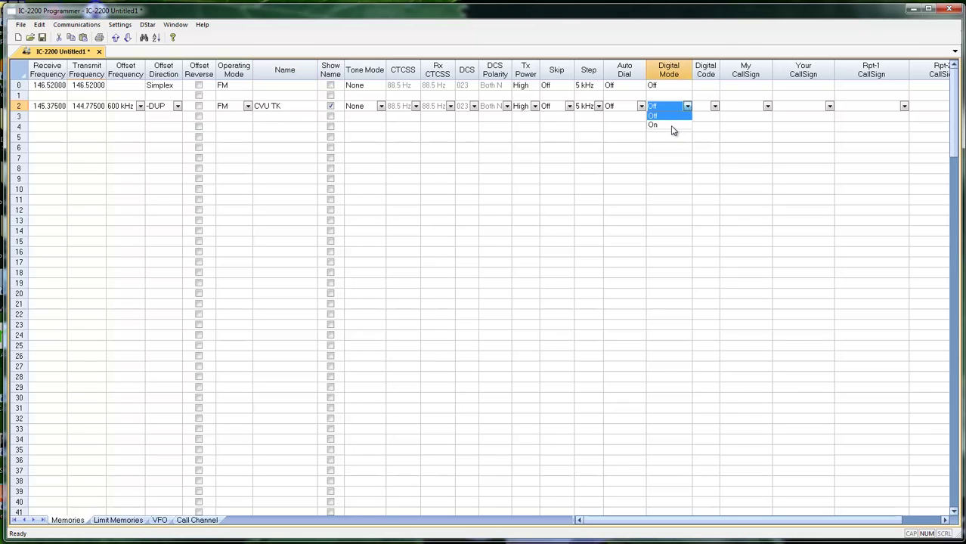
pyautogui.click(672, 126)
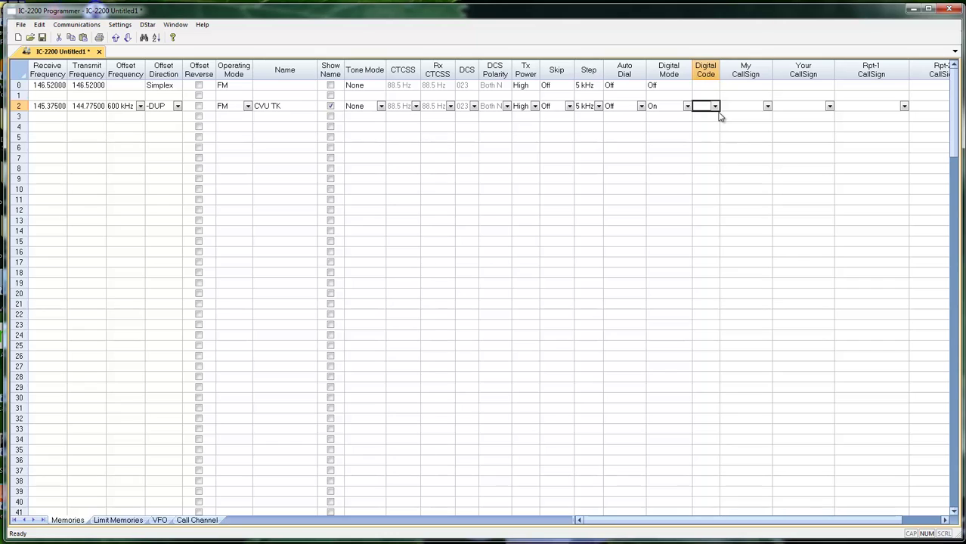
pyautogui.click(768, 107)
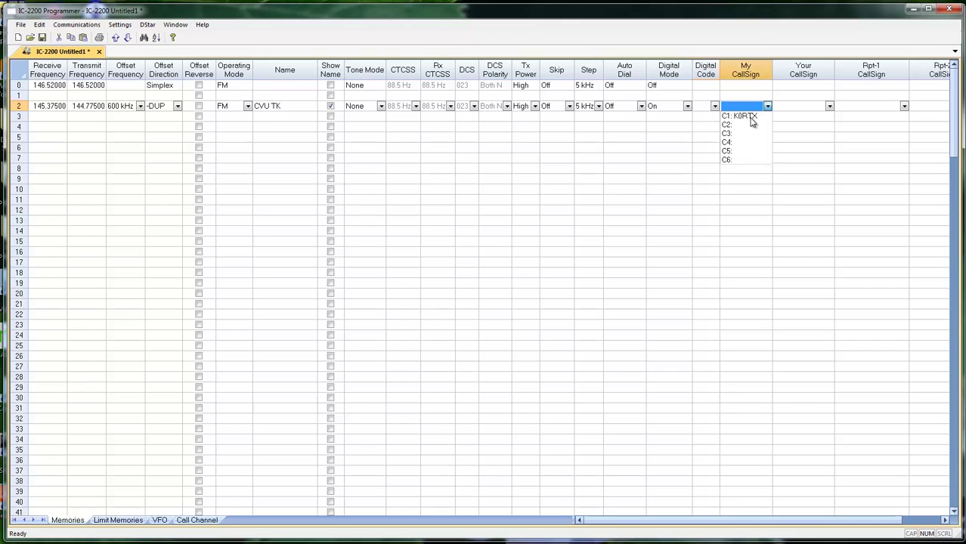
pyautogui.click(751, 117)
pyautogui.click(830, 107)
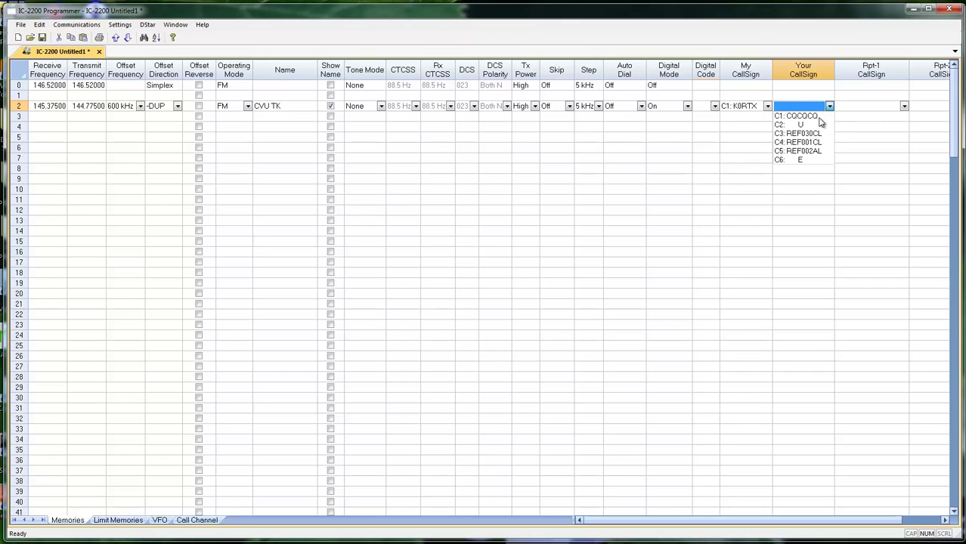
pyautogui.click(819, 118)
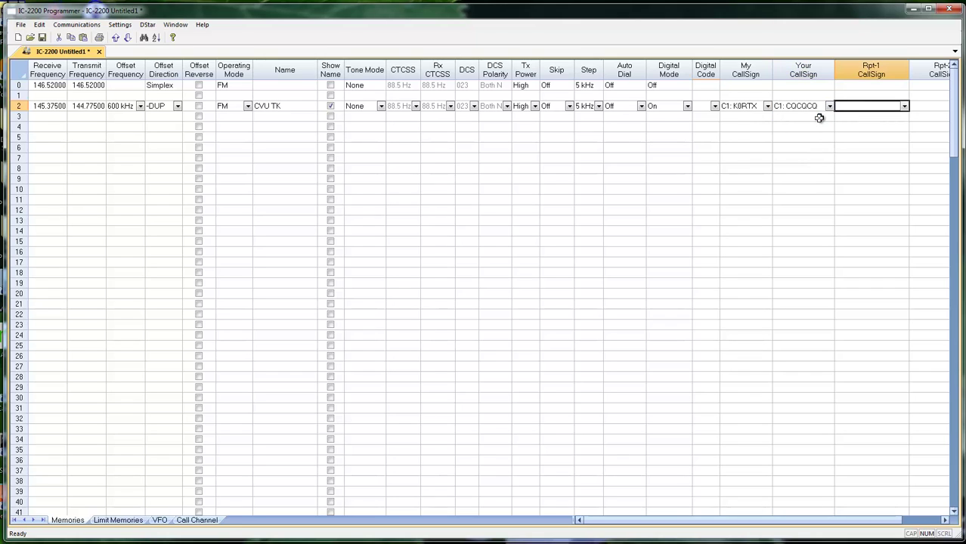
# Assign KC0CVU C as the Rpt-1 CallSign and KC0CVU G as the Rpt-2 CallSign of memory 2.
pyautogui.click(905, 106)
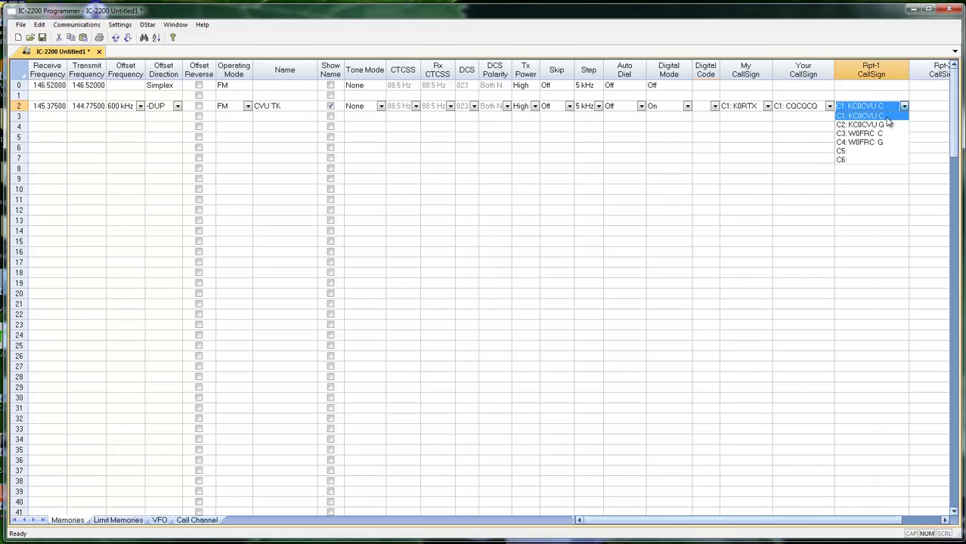
pyautogui.click(886, 113)
pyautogui.click(934, 107)
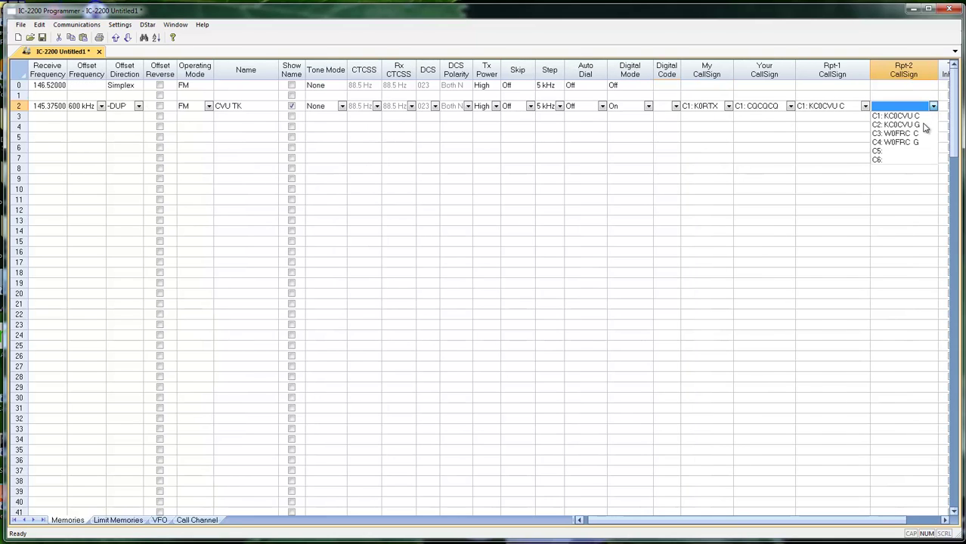
pyautogui.click(921, 126)
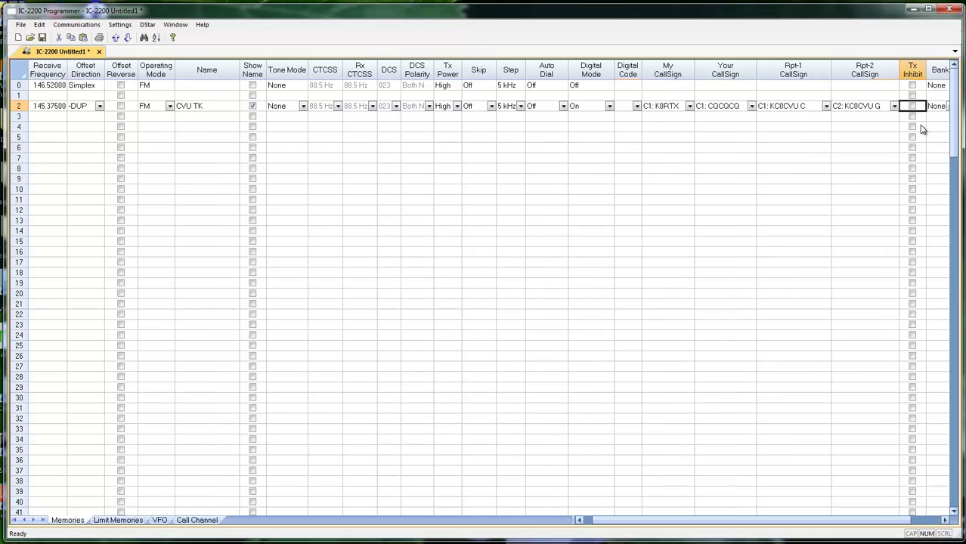
# Create memory 3 with a receive frequency of 145.375 and the name CVU E.
pyautogui.click(49, 117)
pyautogui.write('145.37')
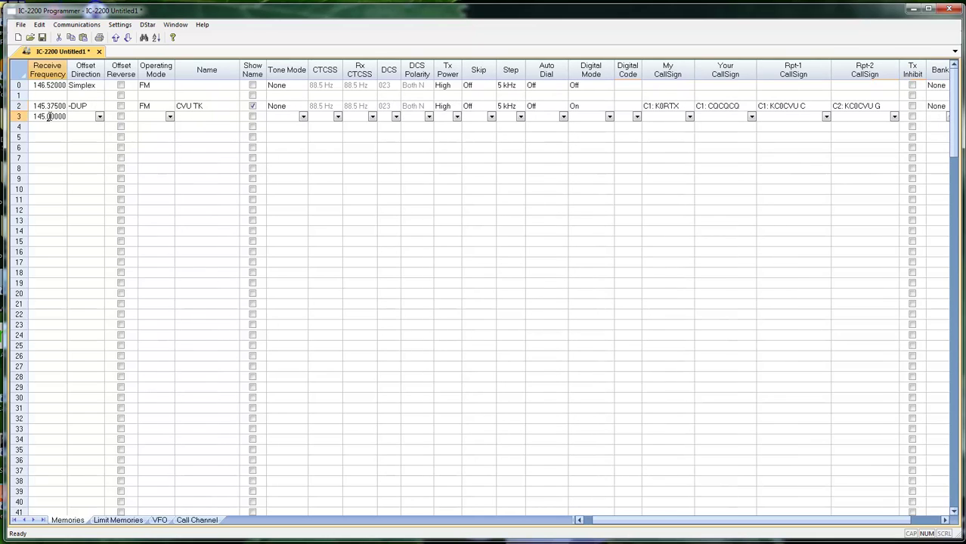
pyautogui.write('5')
pyautogui.press('Tab')
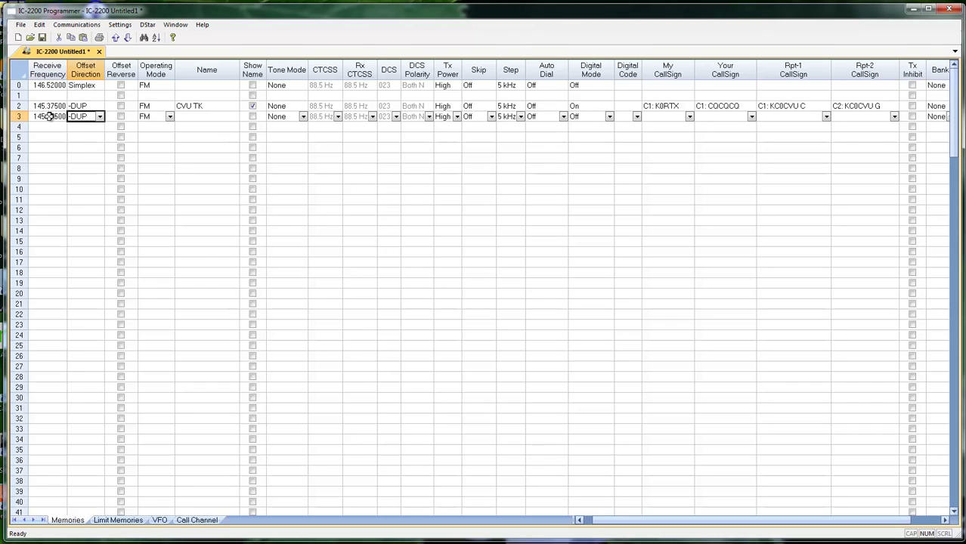
pyautogui.press('Tab')
pyautogui.press('Tab')
pyautogui.write('CV')
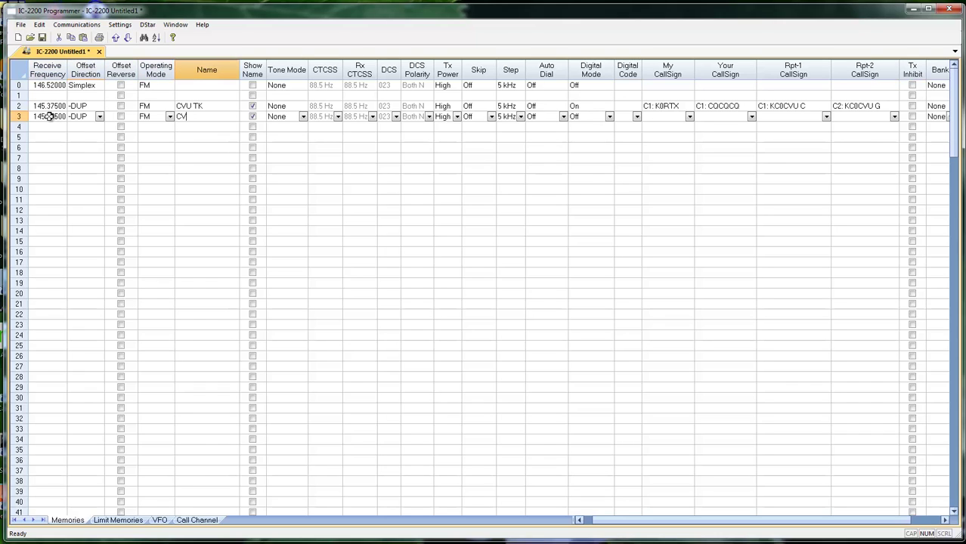
pyautogui.write('U E')
# Copy the whole memory 3 row and paste it into memories 4, 5, 6 and 7.
pyautogui.rightClick(28, 120)
pyautogui.click(25, 133)
pyautogui.click(22, 127)
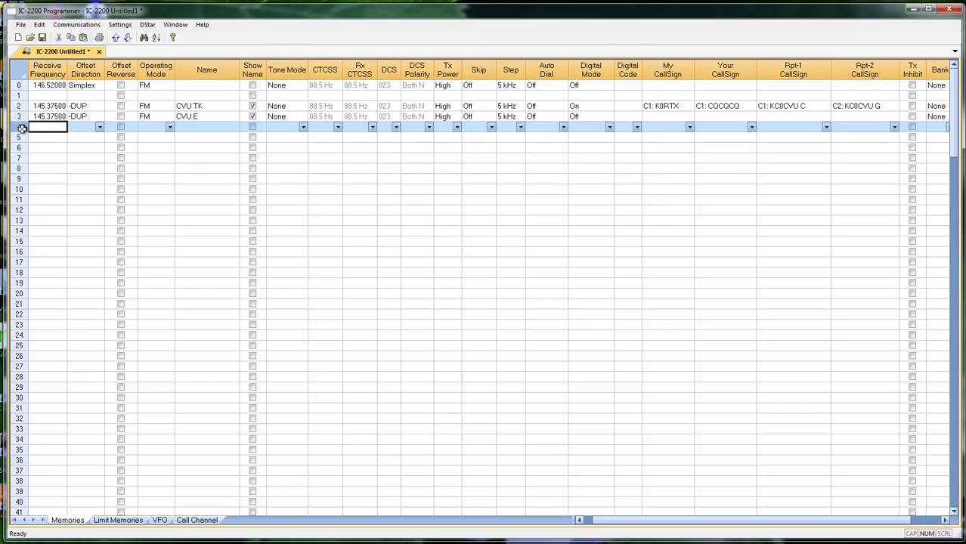
pyautogui.rightClick(22, 129)
pyautogui.click(43, 158)
pyautogui.click(22, 139)
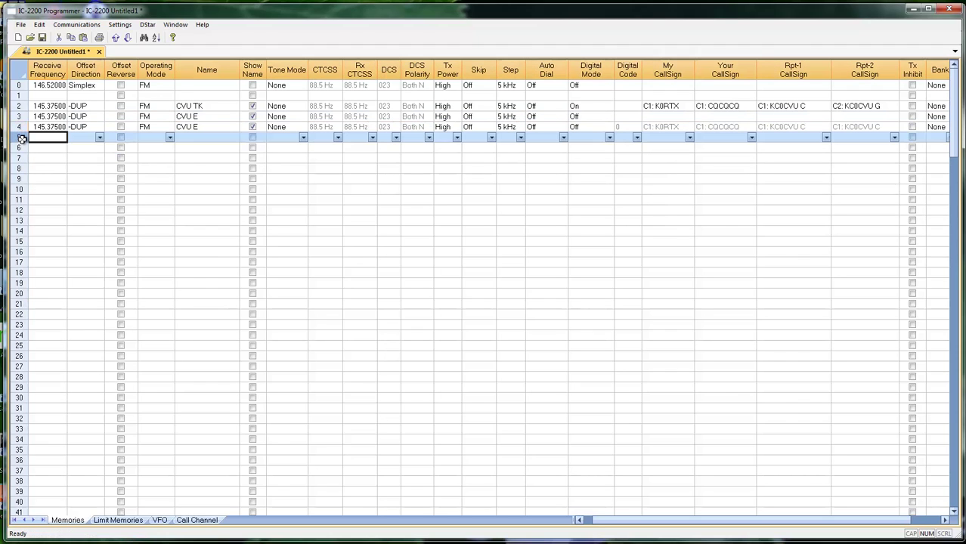
pyautogui.rightClick(22, 139)
pyautogui.click(42, 168)
pyautogui.click(20, 148)
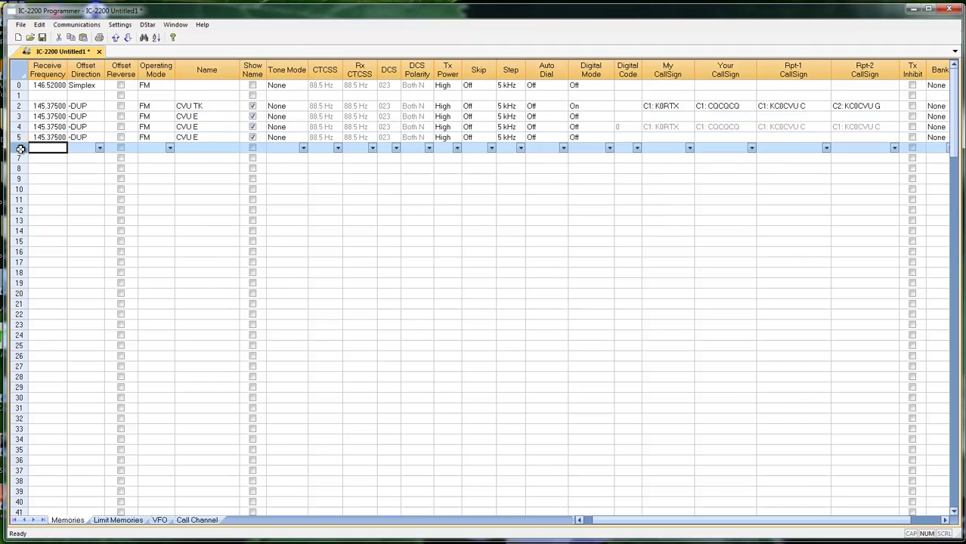
pyautogui.rightClick(20, 149)
pyautogui.click(42, 178)
pyautogui.click(21, 159)
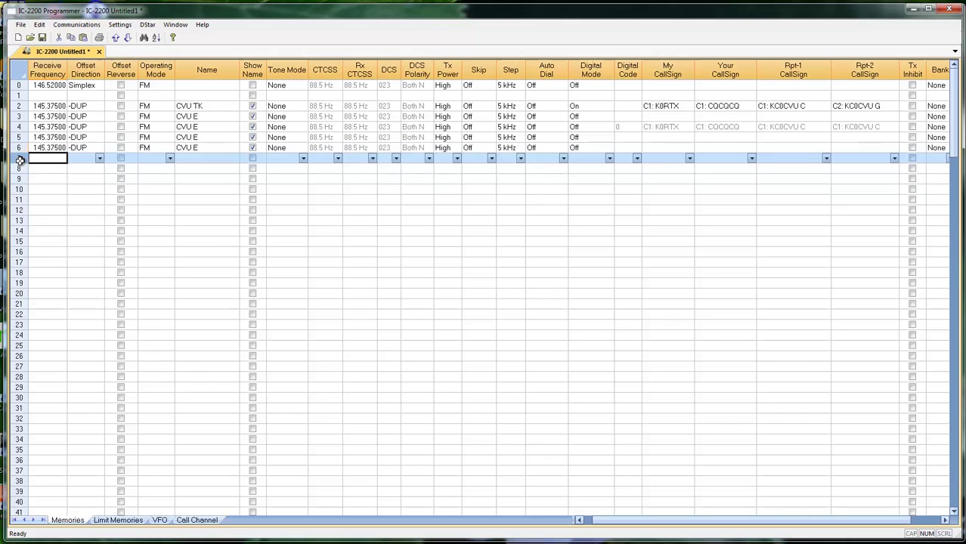
pyautogui.rightClick(21, 160)
pyautogui.click(42, 189)
# Rename memory 4 as CVU U and memory 5 as CVUR30.
pyautogui.click(209, 127)
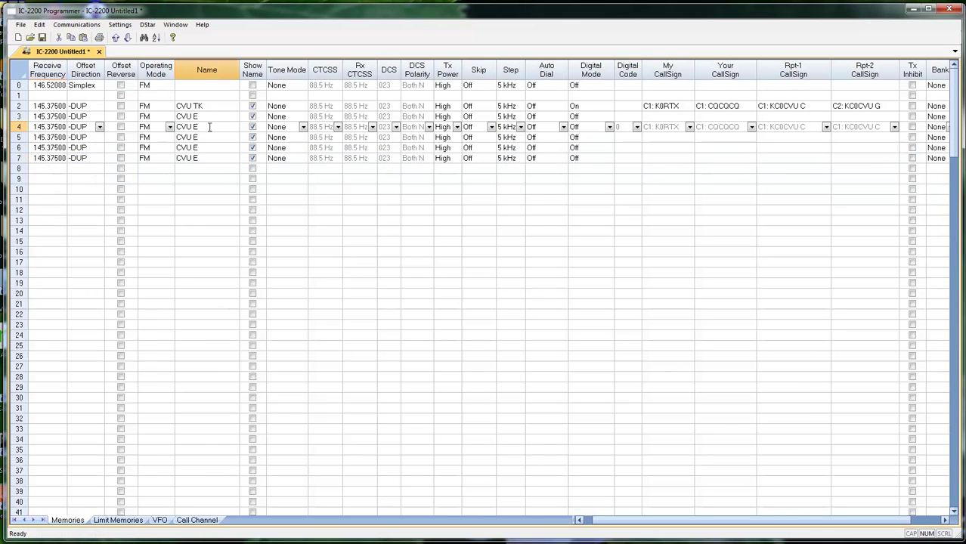
pyautogui.click(210, 127)
pyautogui.press('BackSpace')
pyautogui.write('U')
pyautogui.click(208, 138)
pyautogui.click(207, 138)
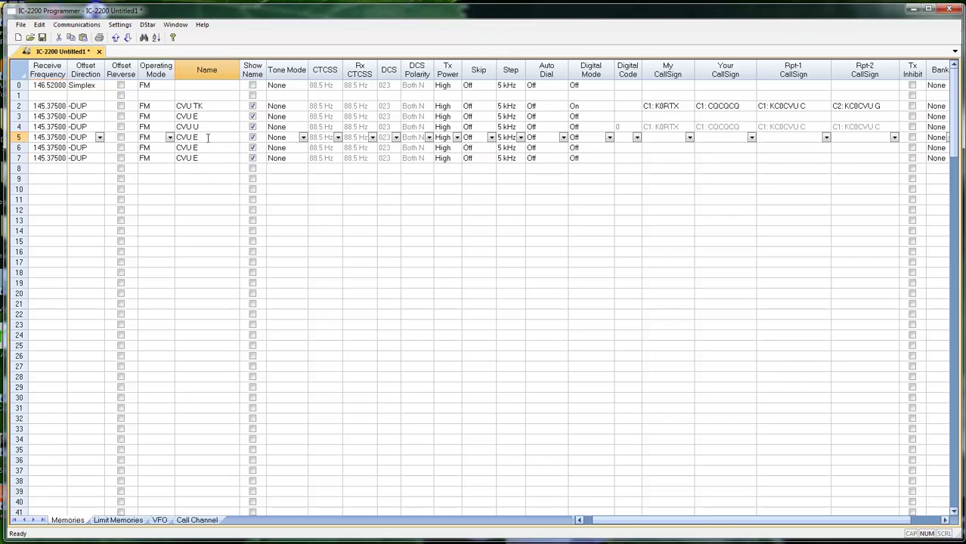
pyautogui.press('BackSpace')
pyautogui.write('R30')
# Rename memory 6 as CVUR01 and memory 7 as CVUR02.
pyautogui.click(208, 148)
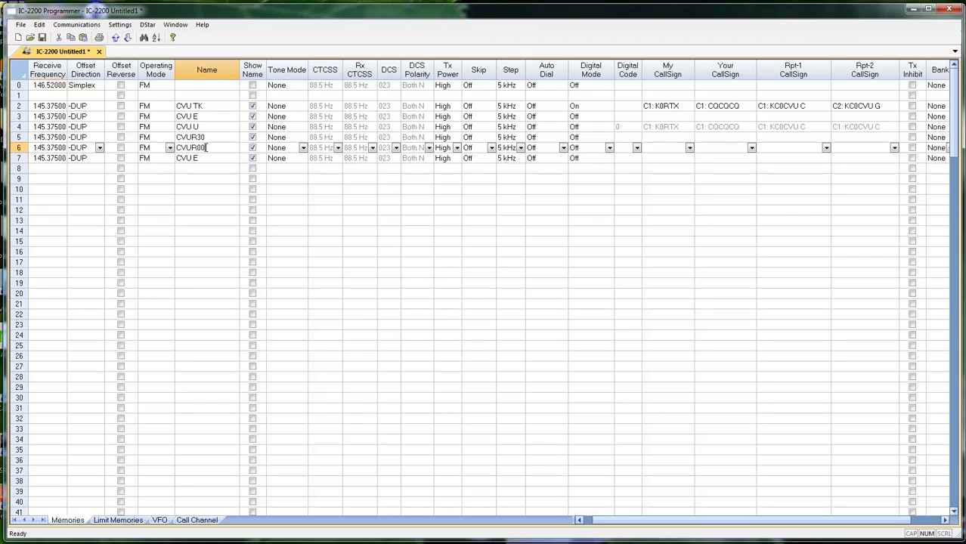
pyautogui.click(199, 158)
pyautogui.click(200, 158)
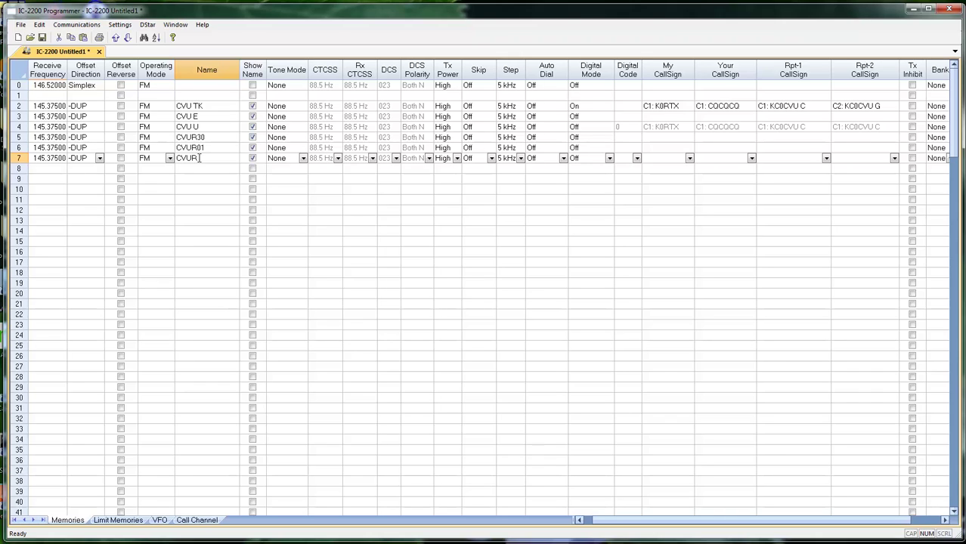
# Copy the digital mode setting On from memory 2 to memories 3 through 7.
pyautogui.click(586, 107)
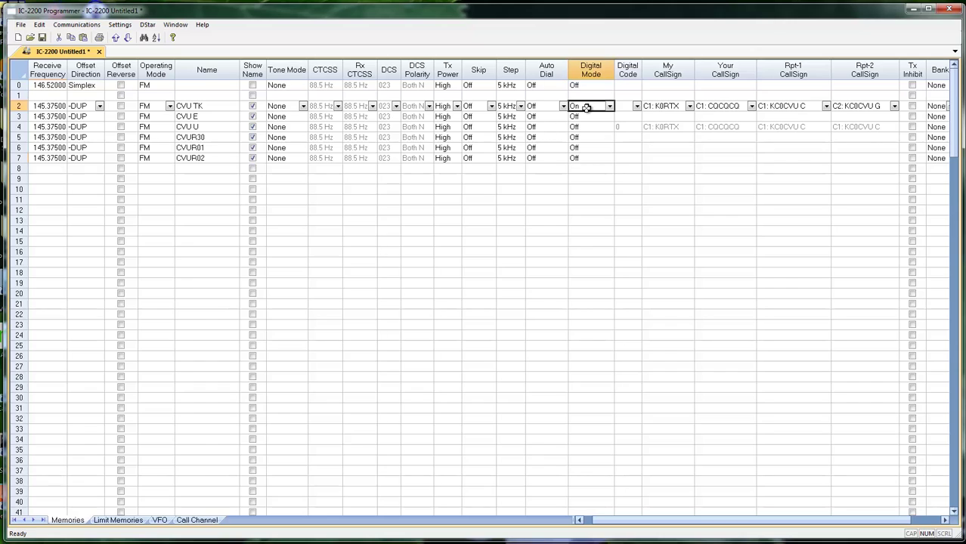
pyautogui.moveTo(583, 116); pyautogui.dragTo(583, 155)
pyautogui.hotkey('ctrl', 'v')
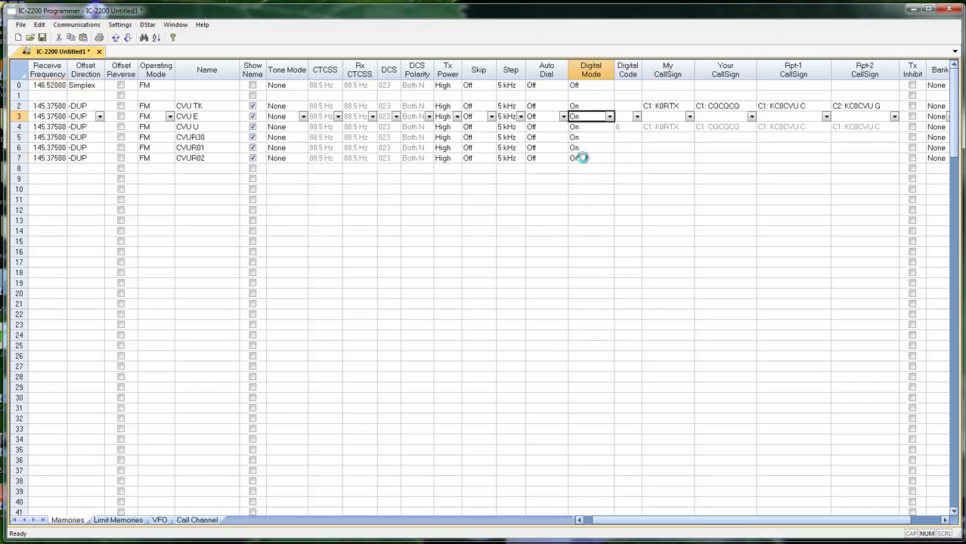
# Set the My CallSign of memory 3 to entry C1.
pyautogui.click(672, 116)
pyautogui.click(689, 117)
pyautogui.click(689, 118)
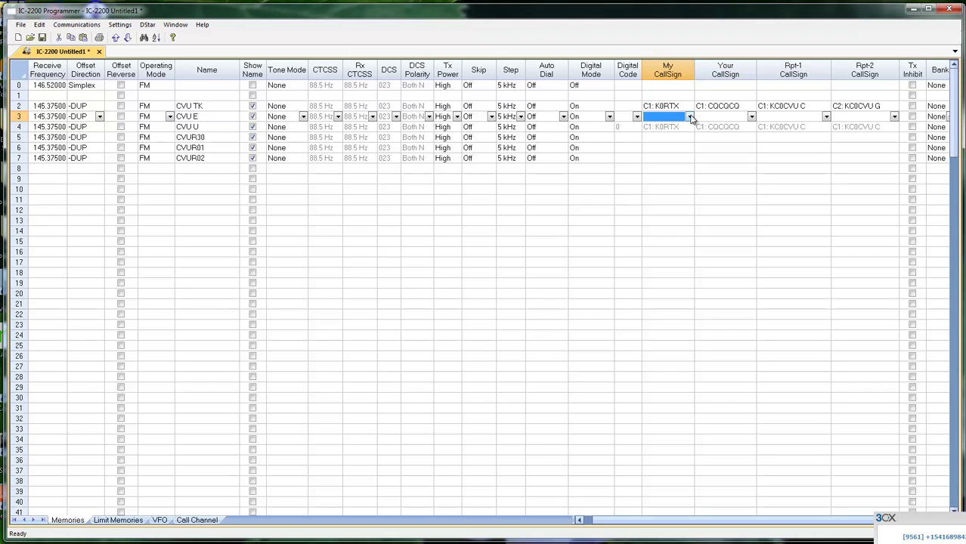
pyautogui.click(689, 117)
pyautogui.click(678, 127)
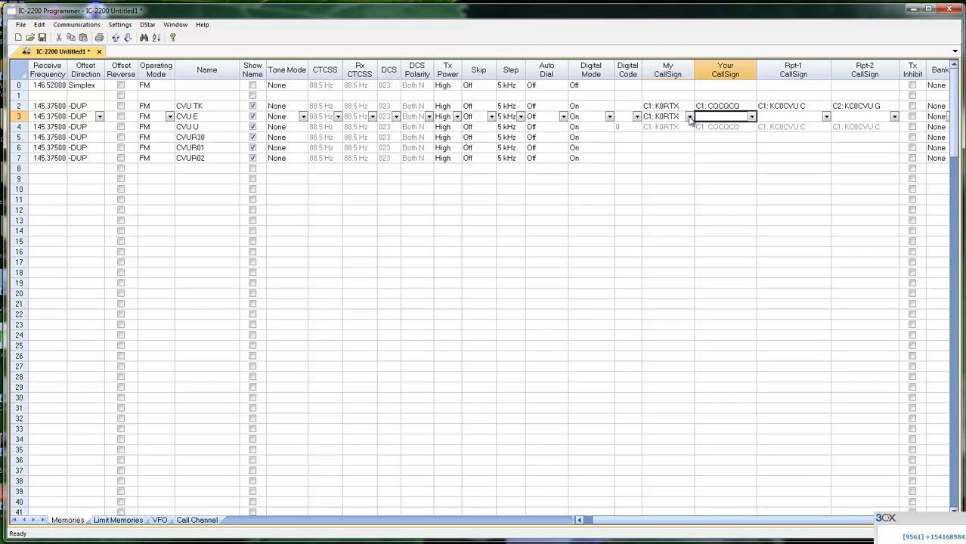
pyautogui.click(684, 127)
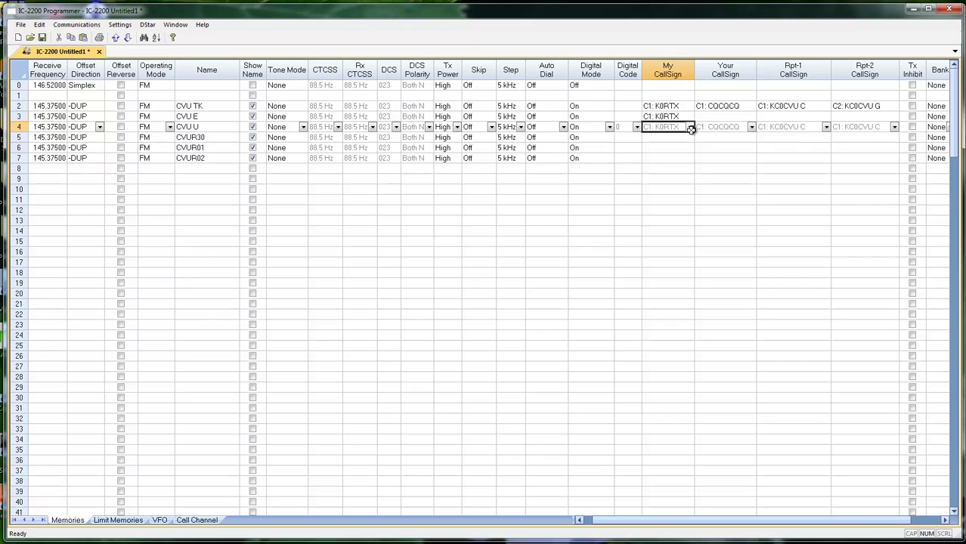
pyautogui.click(681, 137)
pyautogui.click(681, 147)
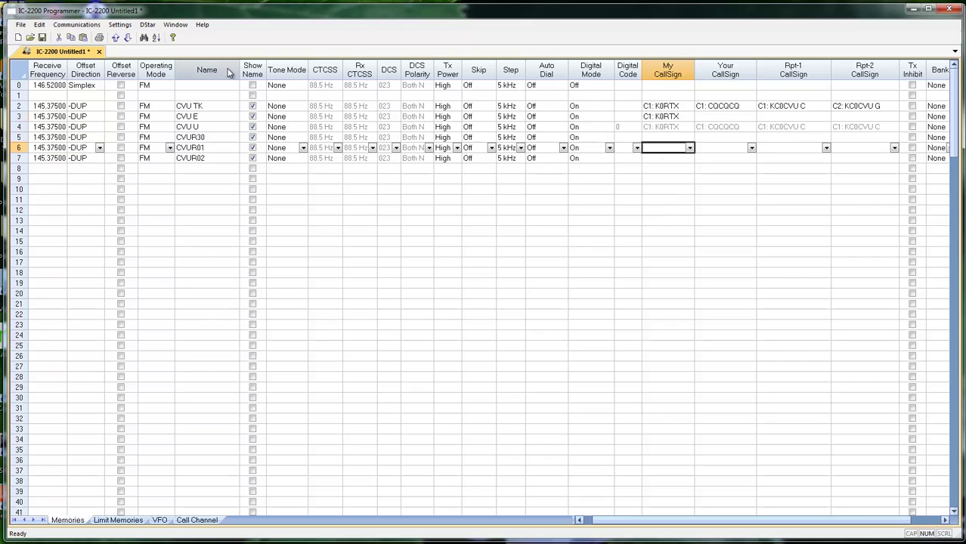
# Save the radio file under the name DStar One.
pyautogui.click(20, 25)
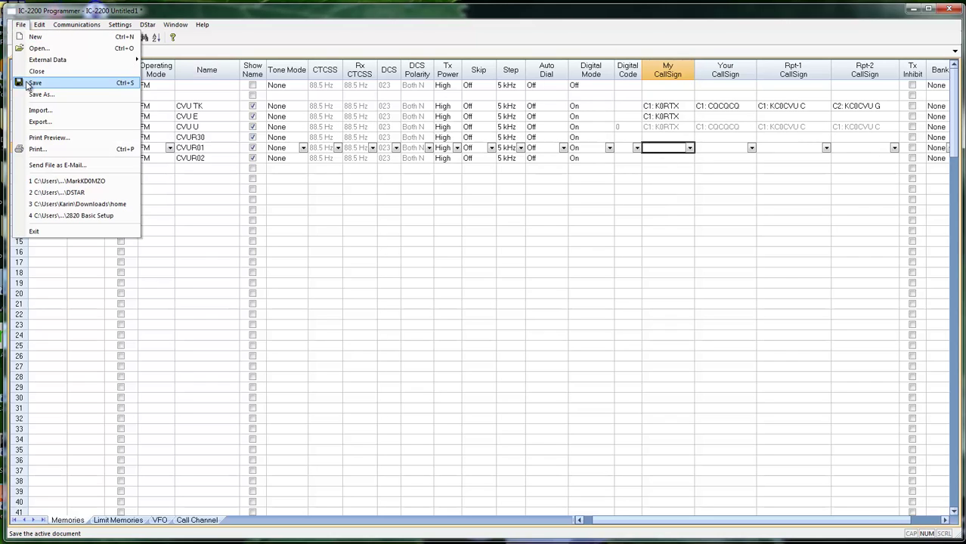
pyautogui.click(28, 84)
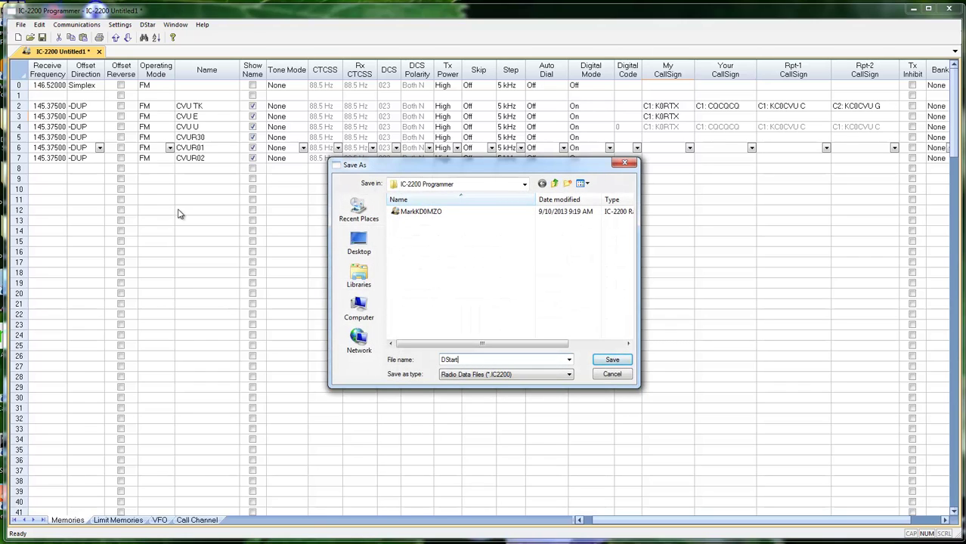
pyautogui.write('DStar One')
pyautogui.press('Return')
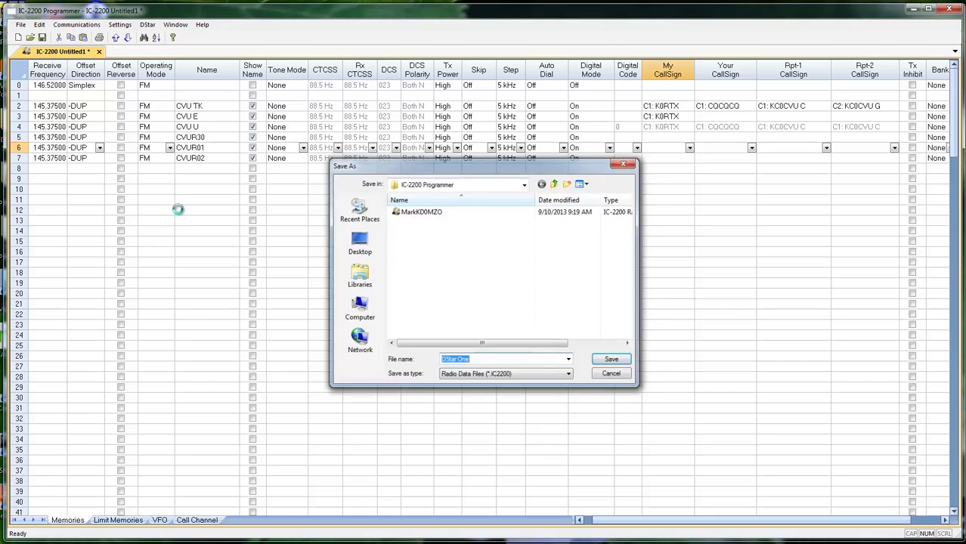
# Close the current radio file and reopen DStar One.
pyautogui.click(20, 24)
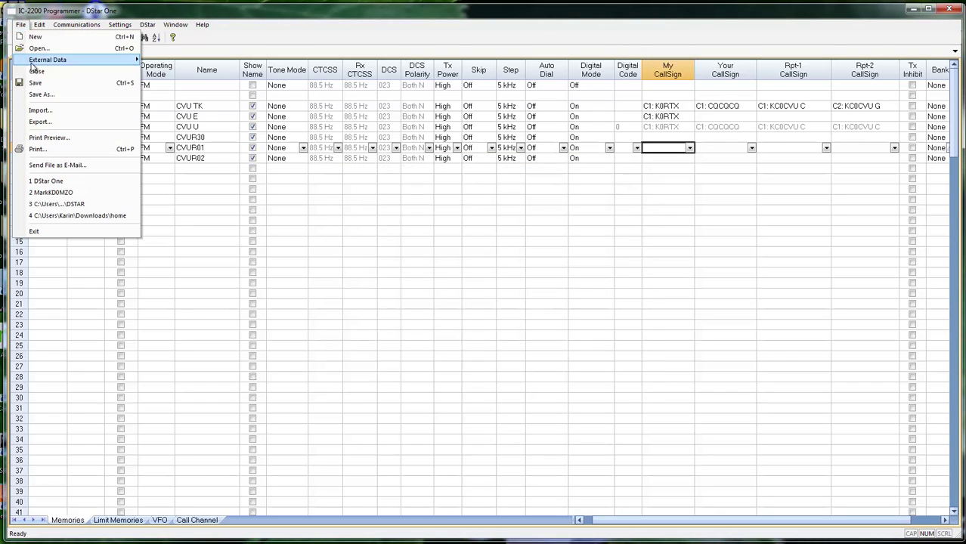
pyautogui.click(40, 80)
pyautogui.click(20, 24)
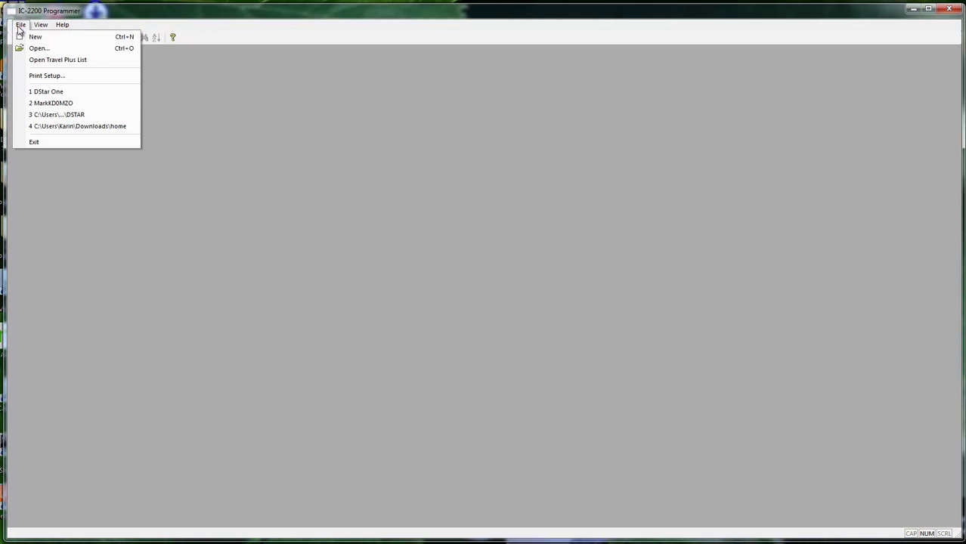
pyautogui.click(41, 92)
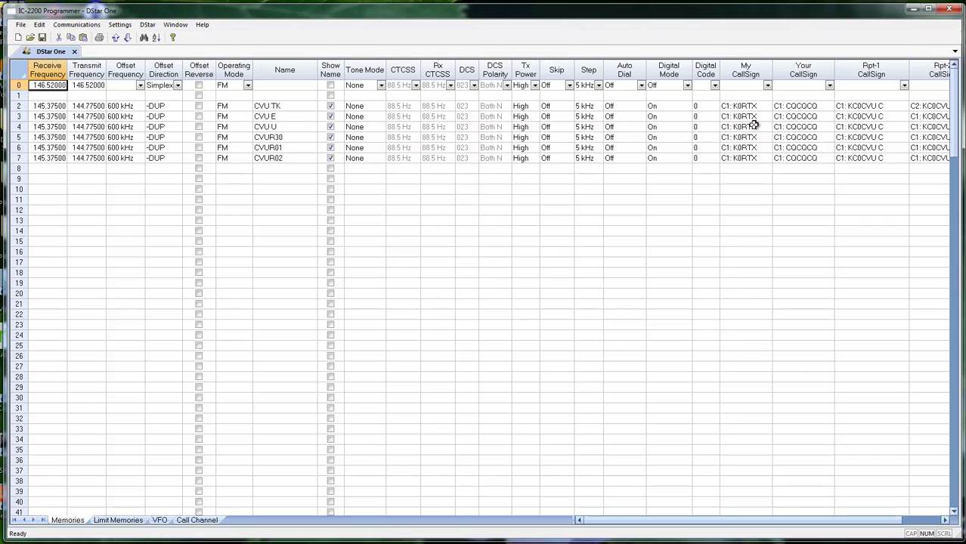
# Set memory 3's Your CallSign to C6 (E) and copy Rpt-2 CallSign C2: KC0CVU G from memory 2 to memories 3 through 7.
pyautogui.click(829, 120)
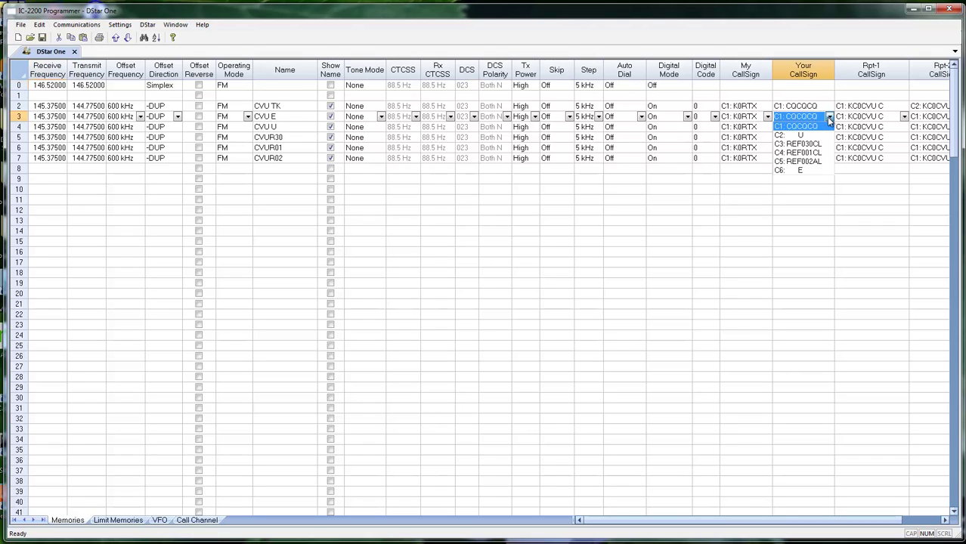
pyautogui.click(814, 173)
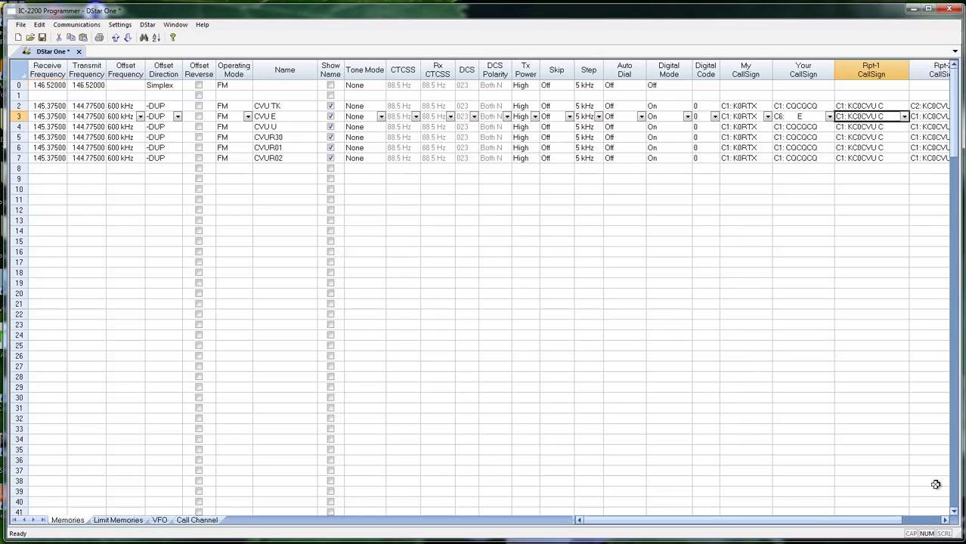
pyautogui.click(946, 520)
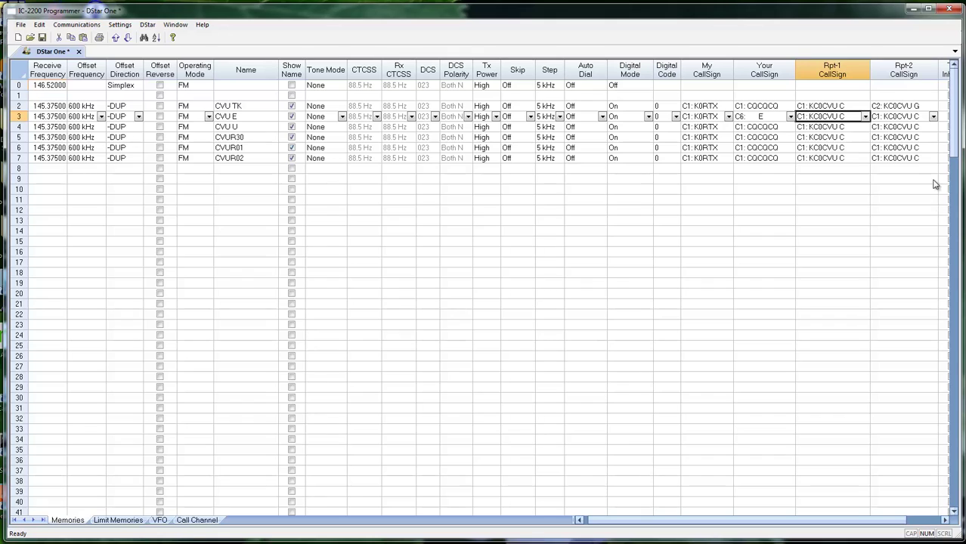
pyautogui.click(929, 106)
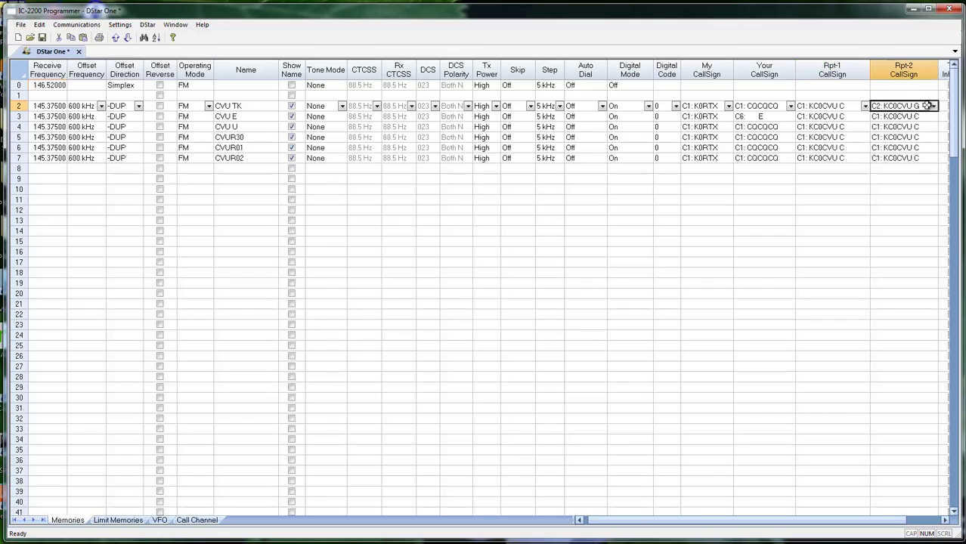
pyautogui.moveTo(917, 116); pyautogui.dragTo(915, 157)
pyautogui.write('C2: KC0CVU G')
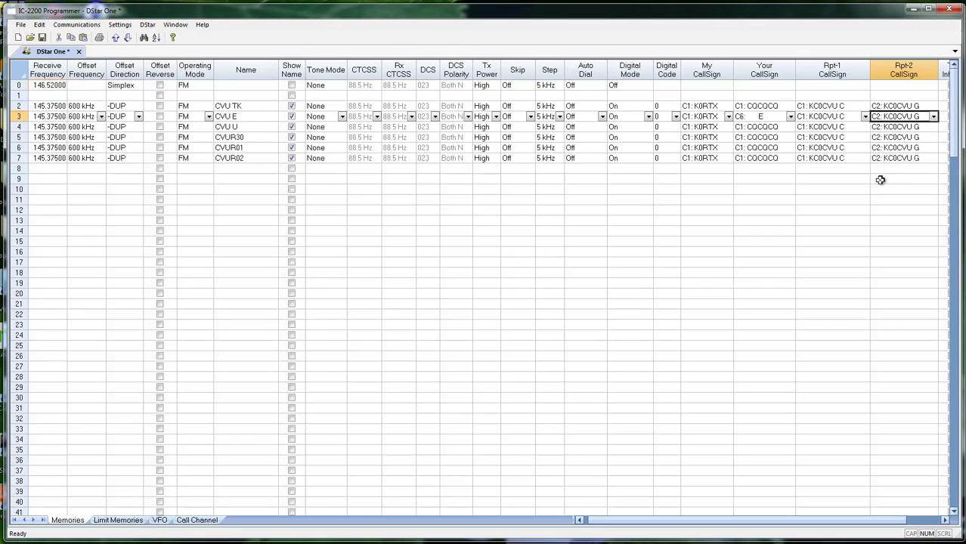
# Set the Your CallSign of memory 4 to C2 (U) and of memory 5 to C3: REF030CL.
pyautogui.click(787, 128)
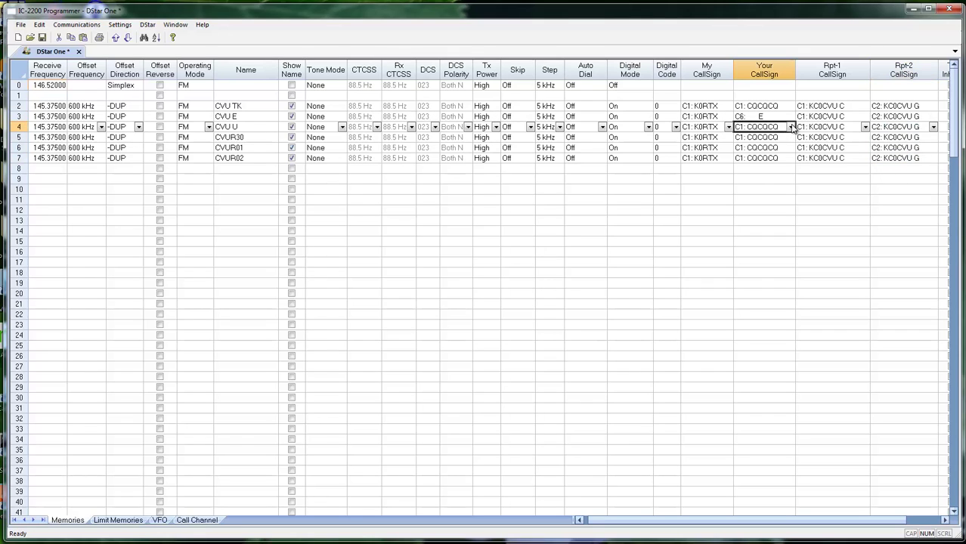
pyautogui.click(791, 128)
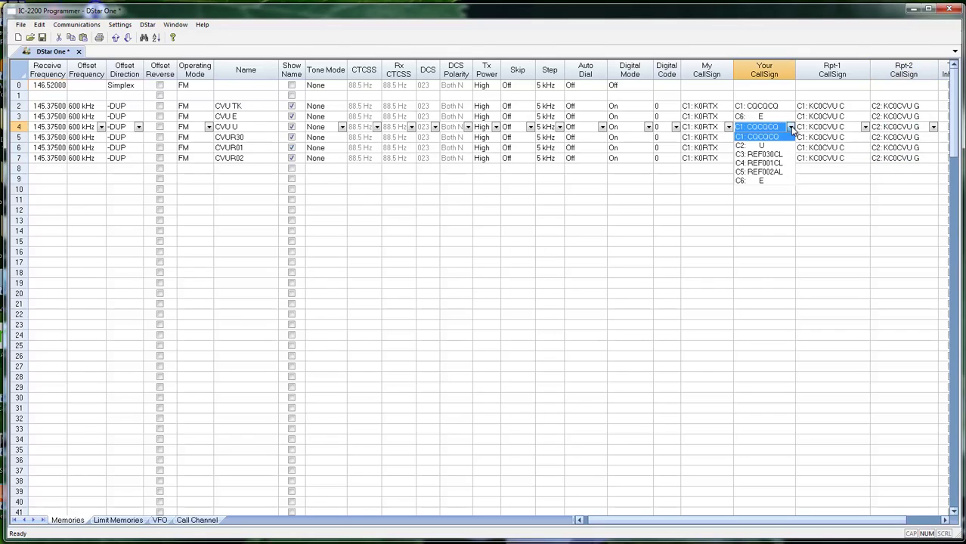
pyautogui.click(779, 145)
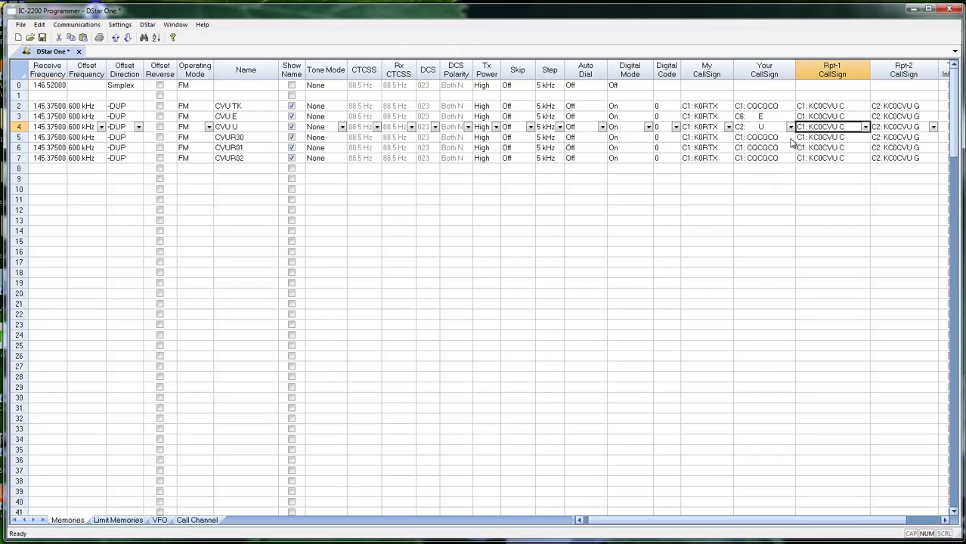
pyautogui.click(790, 138)
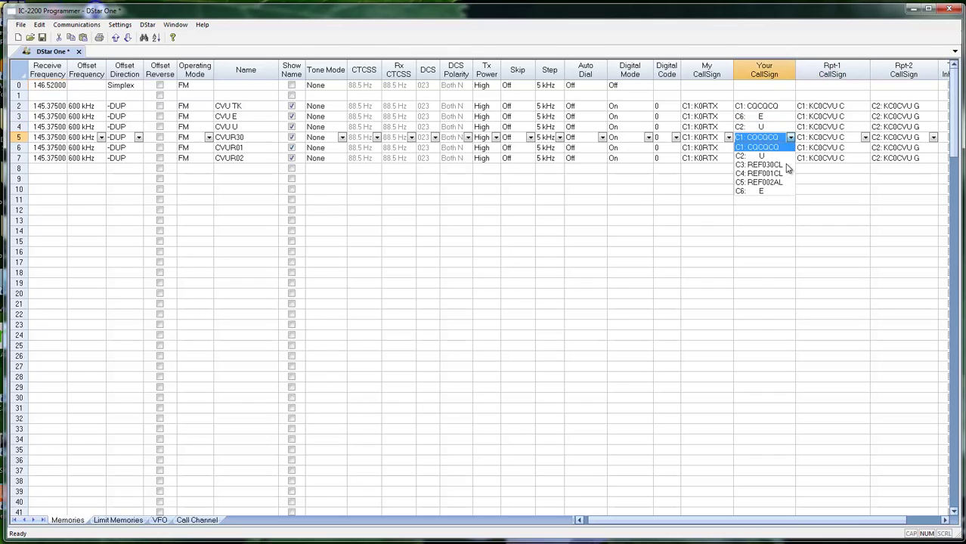
pyautogui.click(786, 167)
# Set the Your CallSign of memory 6 to C4: REF001CL and of memory 7 to C5: REF002AL.
pyautogui.click(786, 149)
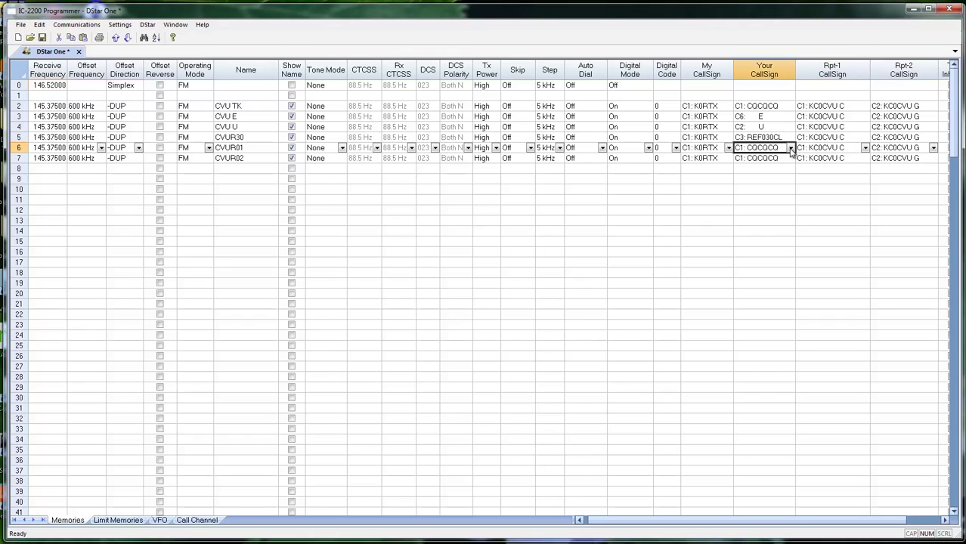
pyautogui.click(791, 149)
pyautogui.click(775, 189)
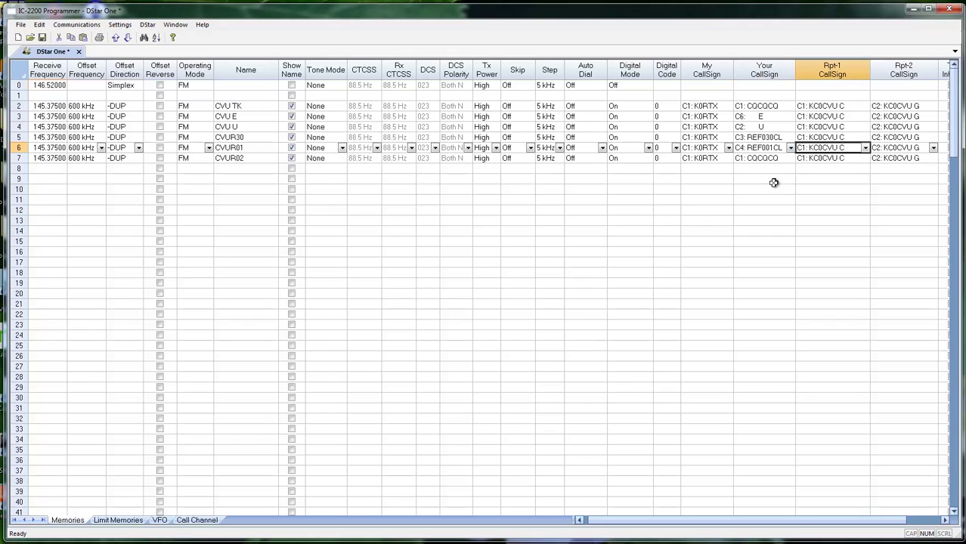
pyautogui.click(791, 159)
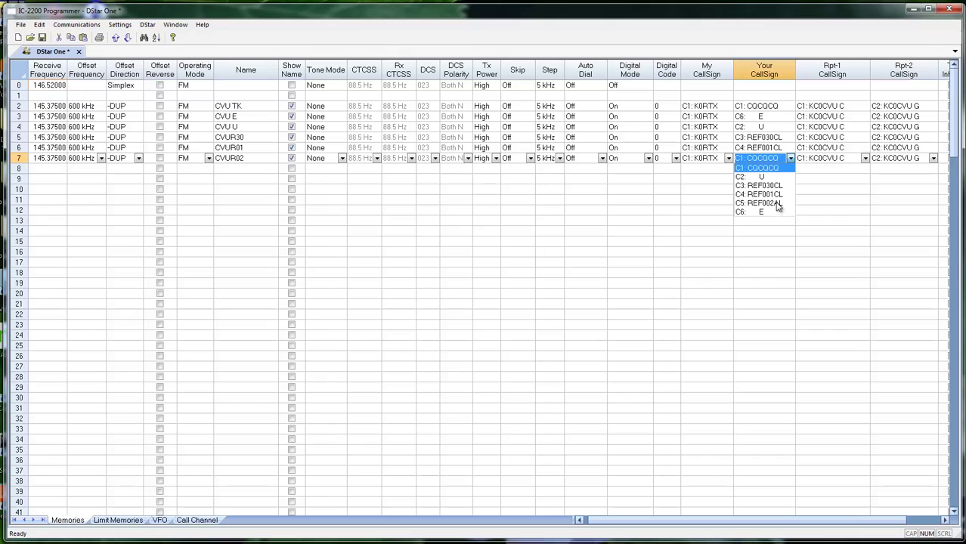
pyautogui.click(776, 202)
# Create memory 10 with receive frequency 146.44 and offset direction -DUP.
pyautogui.click(49, 190)
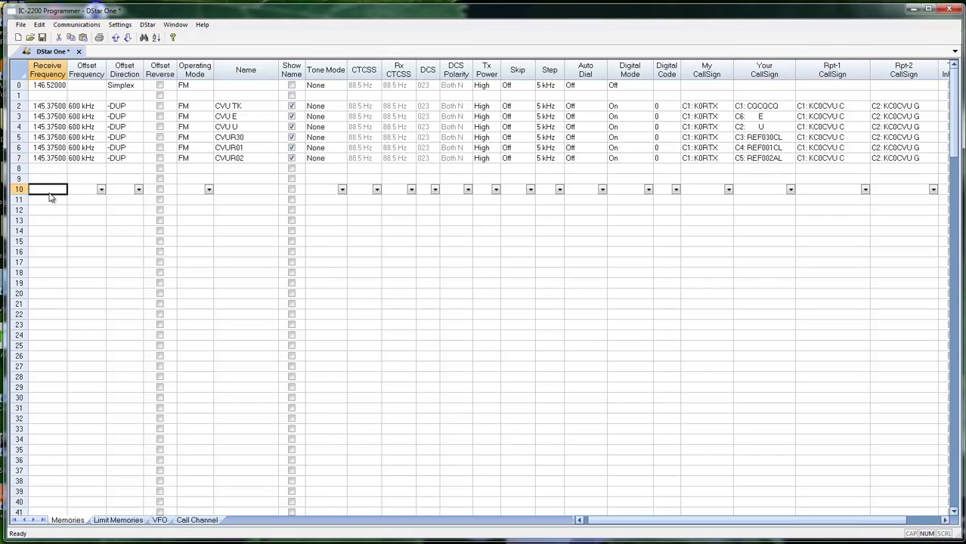
pyautogui.write('146.')
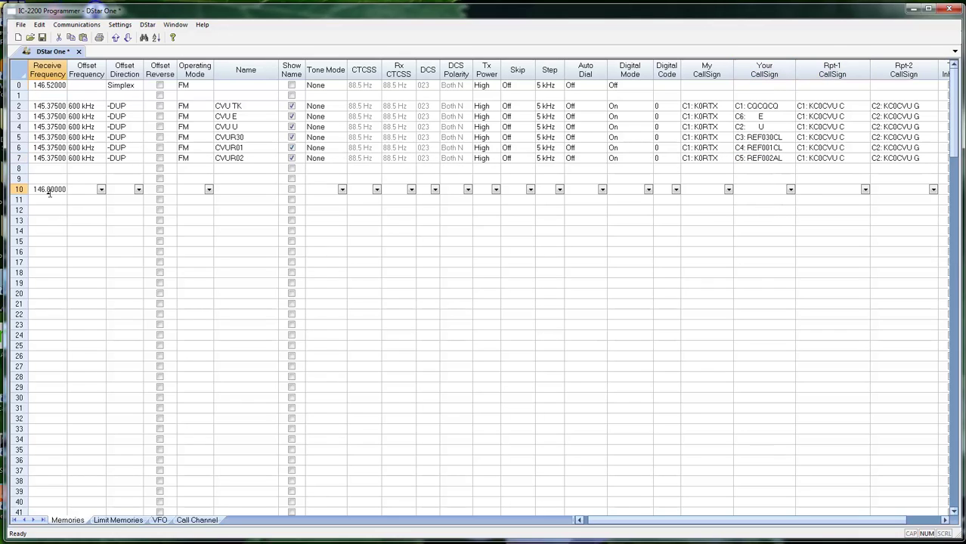
pyautogui.write('44')
pyautogui.press('Tab')
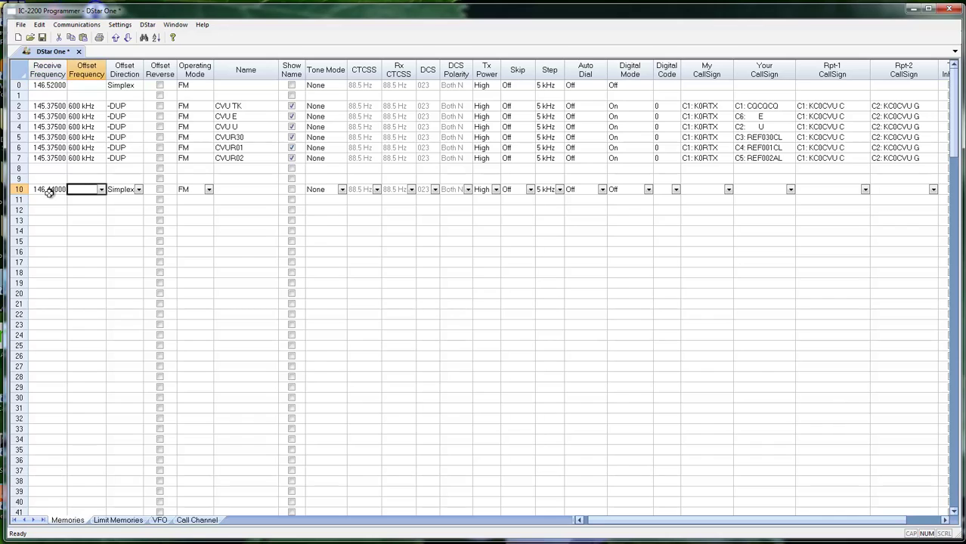
pyautogui.click(139, 190)
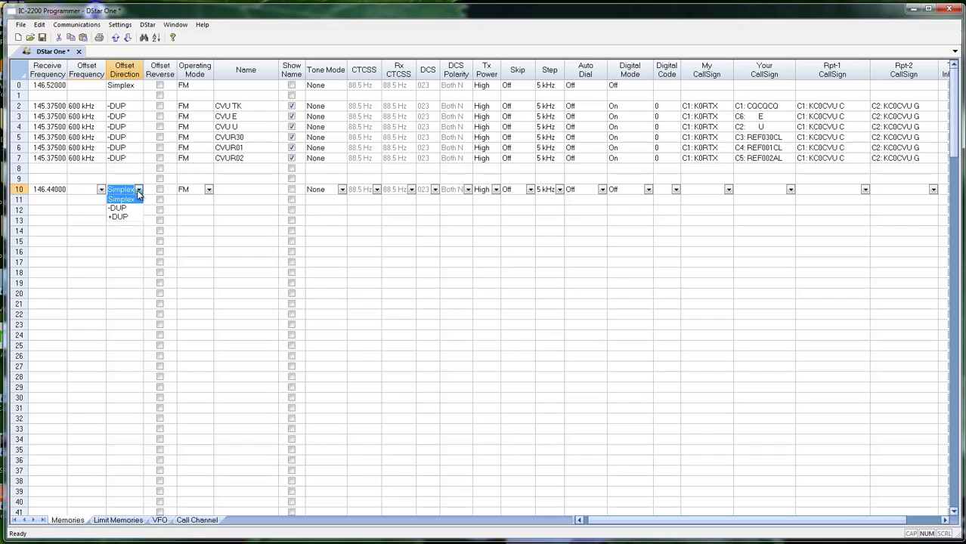
pyautogui.click(133, 208)
pyautogui.press('Tab')
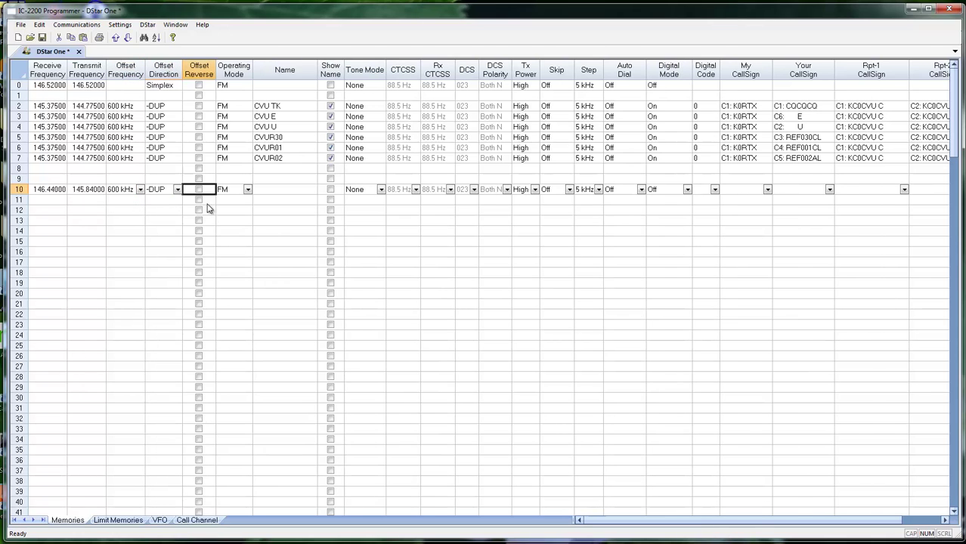
# Copy the whole memory 10 channel and paste it into memories 11 and 12.
pyautogui.click(19, 189)
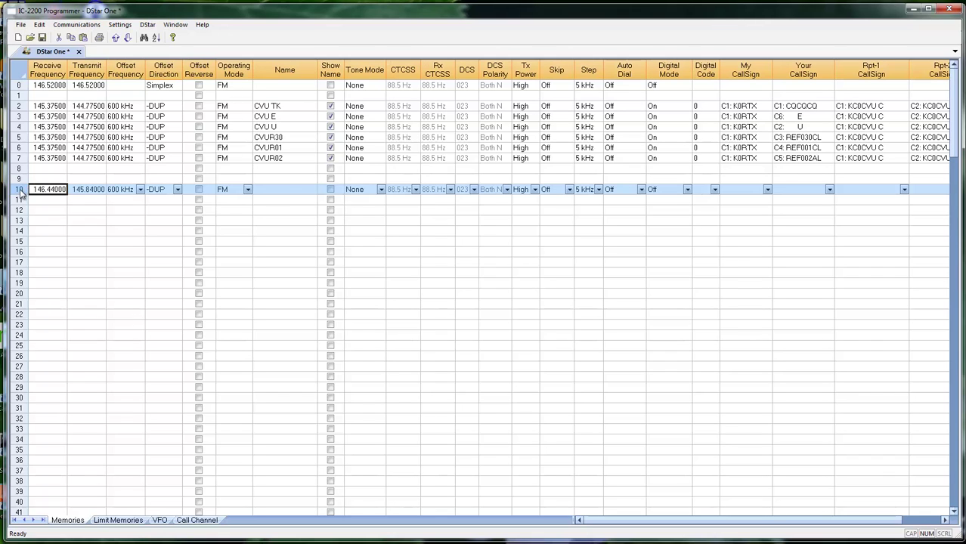
pyautogui.rightClick(21, 190)
pyautogui.click(41, 208)
pyautogui.click(19, 200)
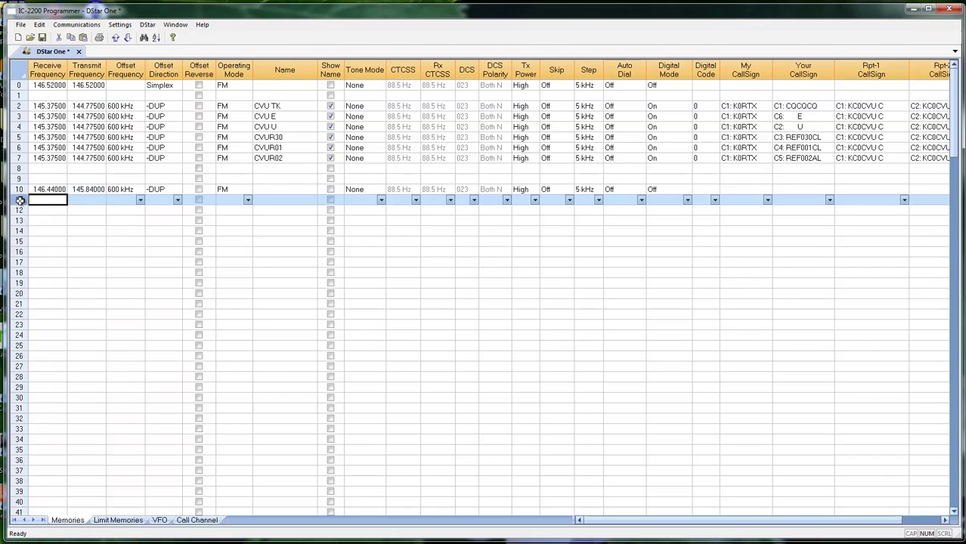
pyautogui.rightClick(21, 201)
pyautogui.click(43, 229)
pyautogui.click(19, 210)
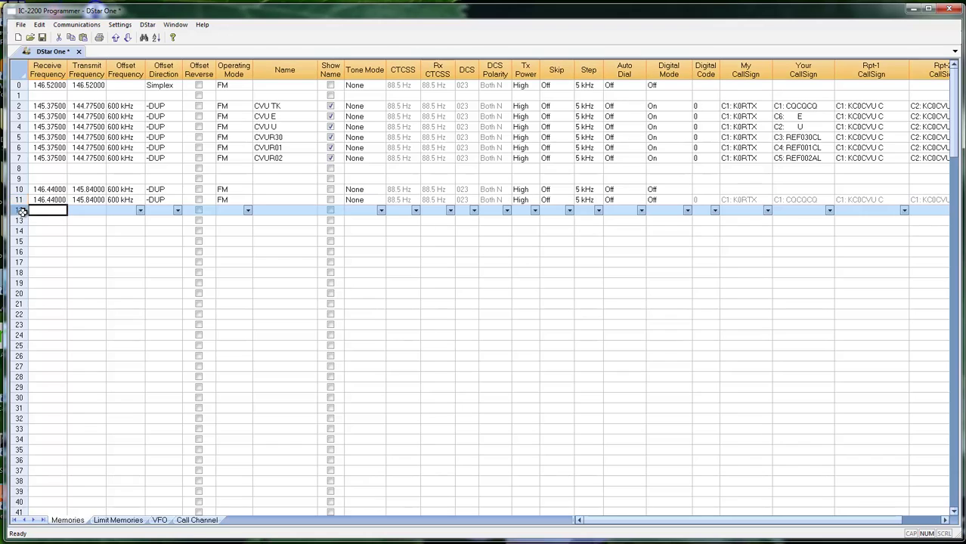
pyautogui.rightClick(21, 211)
pyautogui.click(44, 240)
# Paste the copied memory 10 channel into memories 13, 14 and 15, and save the file.
pyautogui.click(19, 221)
pyautogui.rightClick(21, 222)
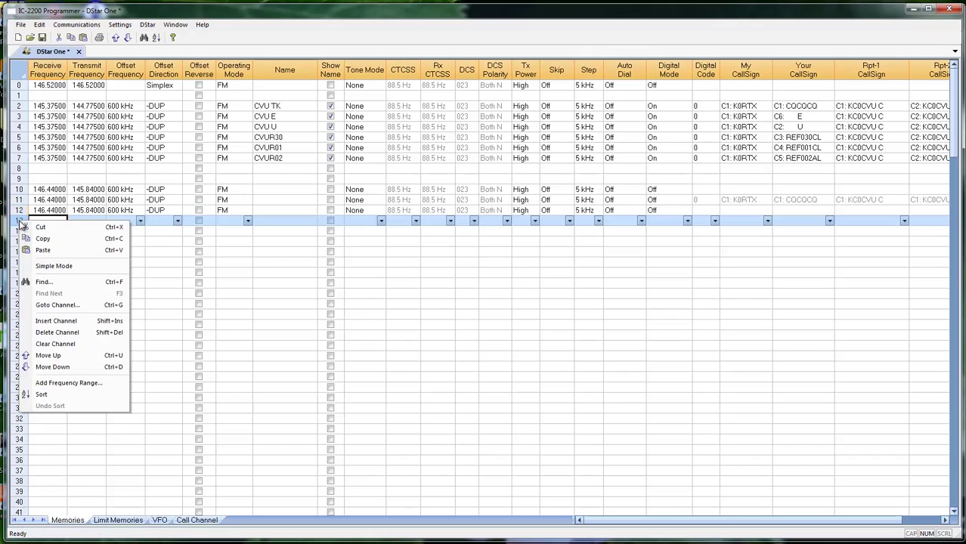
pyautogui.click(32, 250)
pyautogui.click(19, 231)
pyautogui.rightClick(21, 232)
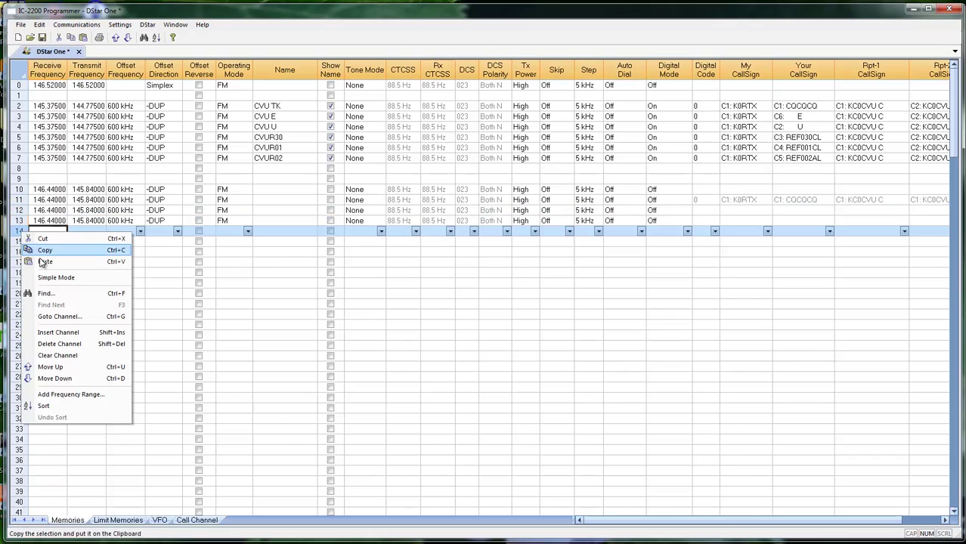
pyautogui.click(42, 262)
pyautogui.click(19, 241)
pyautogui.rightClick(21, 242)
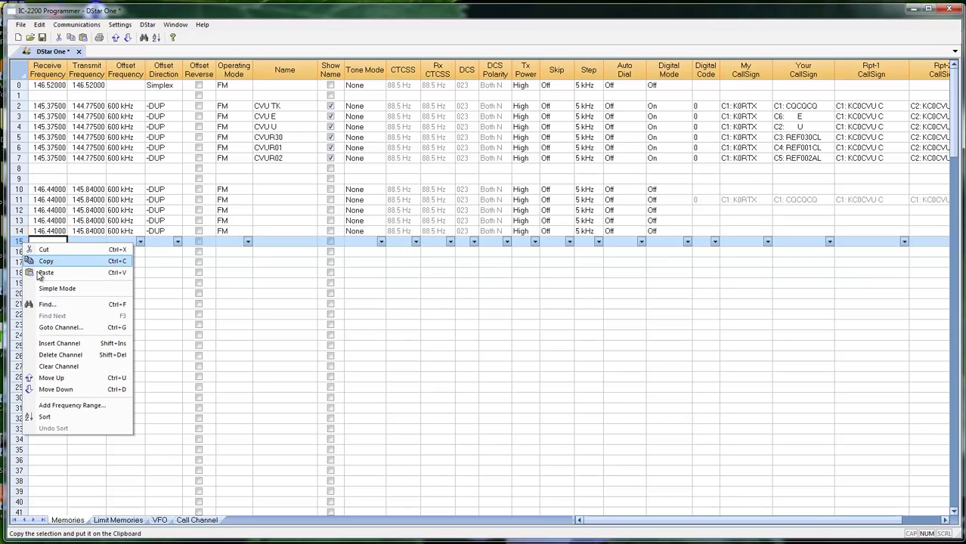
pyautogui.click(31, 271)
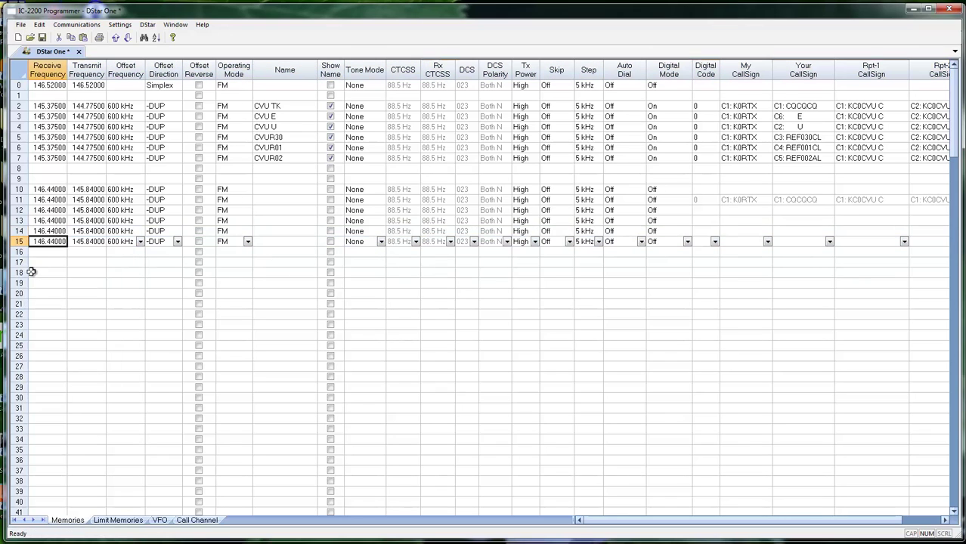
pyautogui.click(43, 37)
# Turn digital mode On for memory 10 and copy that setting to memories 11 through 15.
pyautogui.click(673, 189)
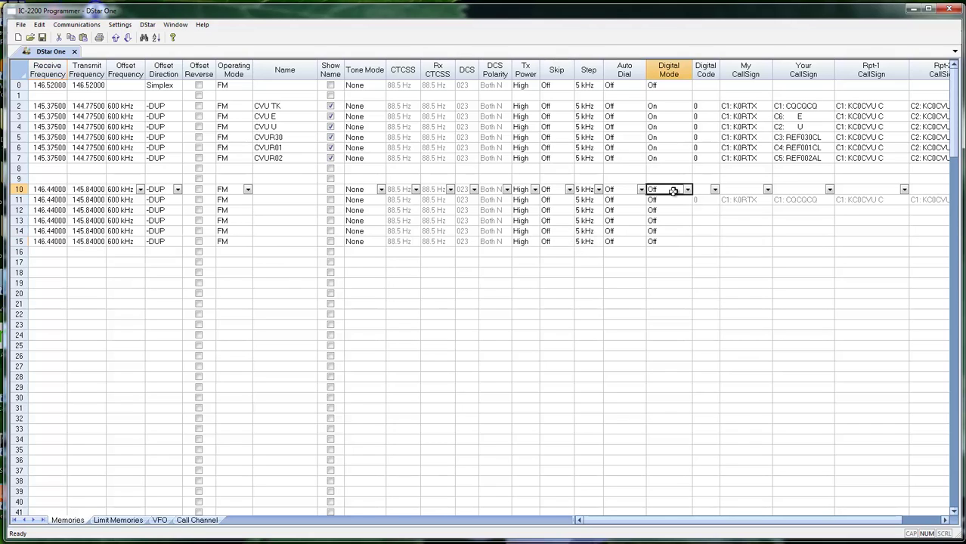
pyautogui.click(688, 190)
pyautogui.click(669, 210)
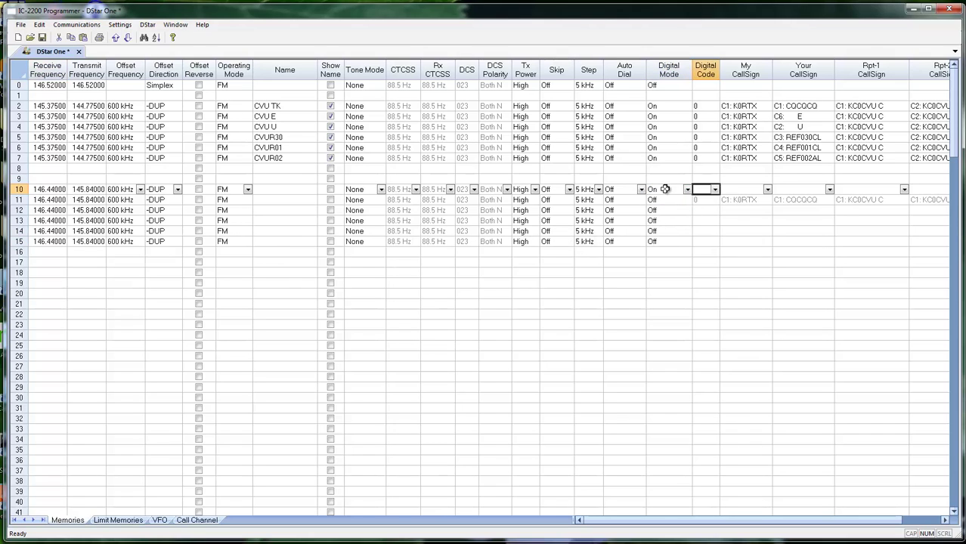
pyautogui.click(665, 189)
pyautogui.moveTo(662, 199); pyautogui.dragTo(659, 239)
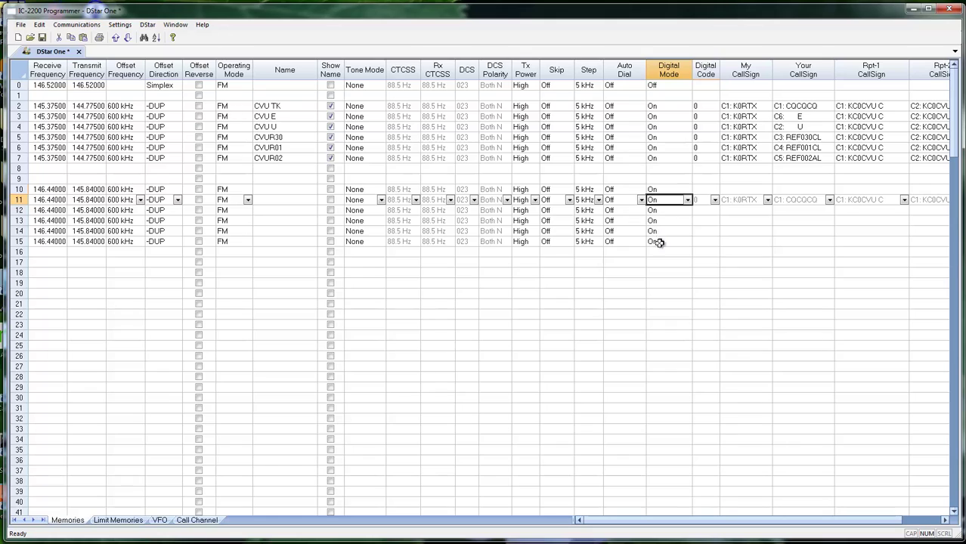
# Save the DStar One file, close it and reopen it to refresh the D-Star columns.
pyautogui.click(43, 37)
pyautogui.click(20, 25)
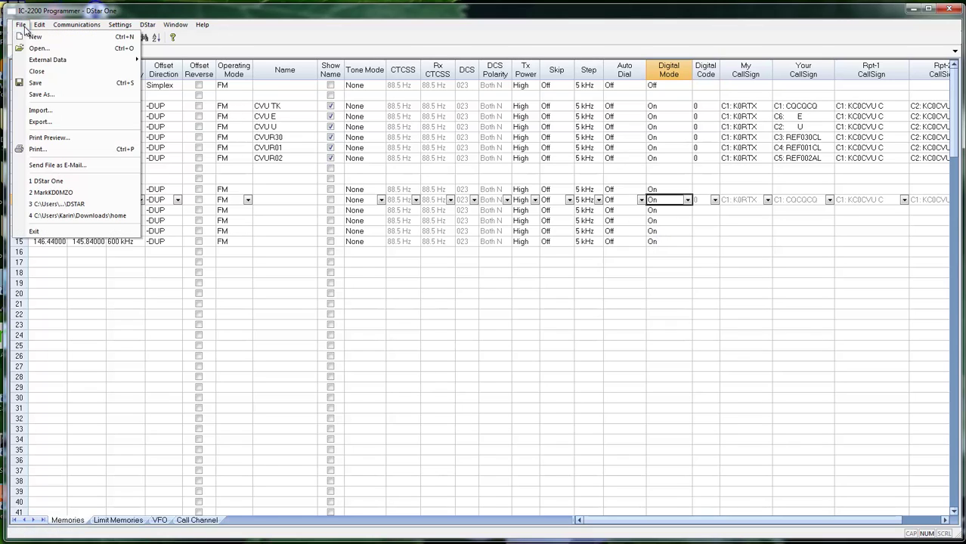
pyautogui.click(30, 72)
pyautogui.click(21, 25)
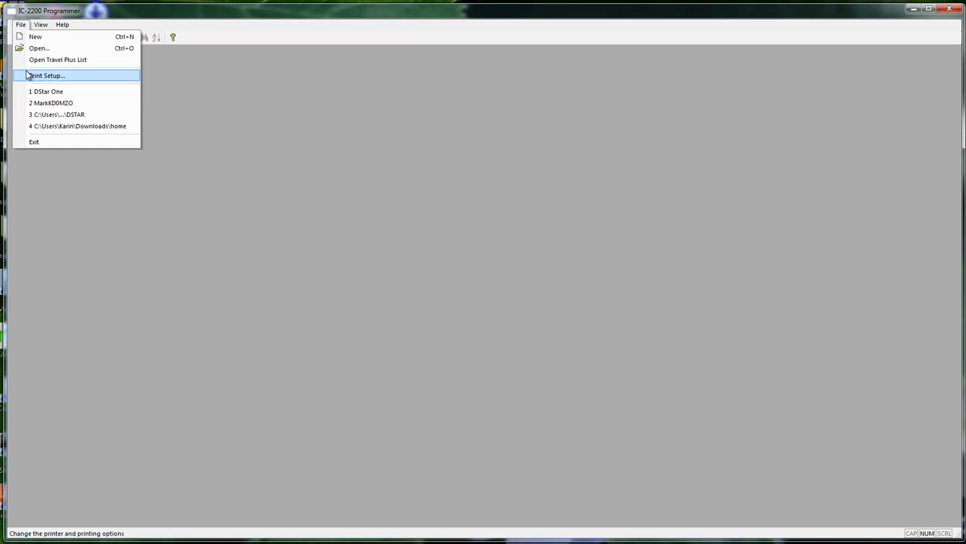
pyautogui.click(30, 92)
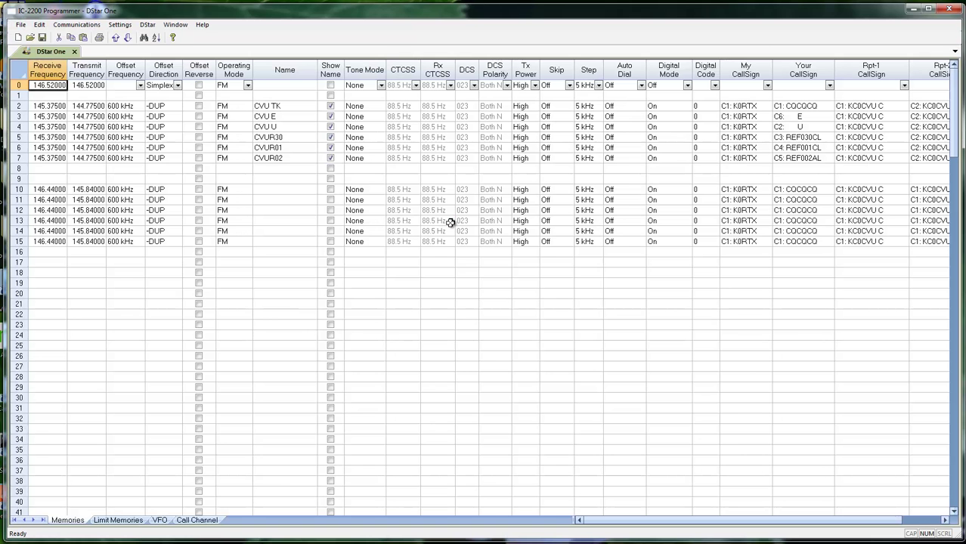
# Set memory 10's Rpt-1 CallSign to C3: W0FRC C and its Rpt-2 CallSign to C4: W0FRC G.
pyautogui.click(894, 189)
pyautogui.click(904, 190)
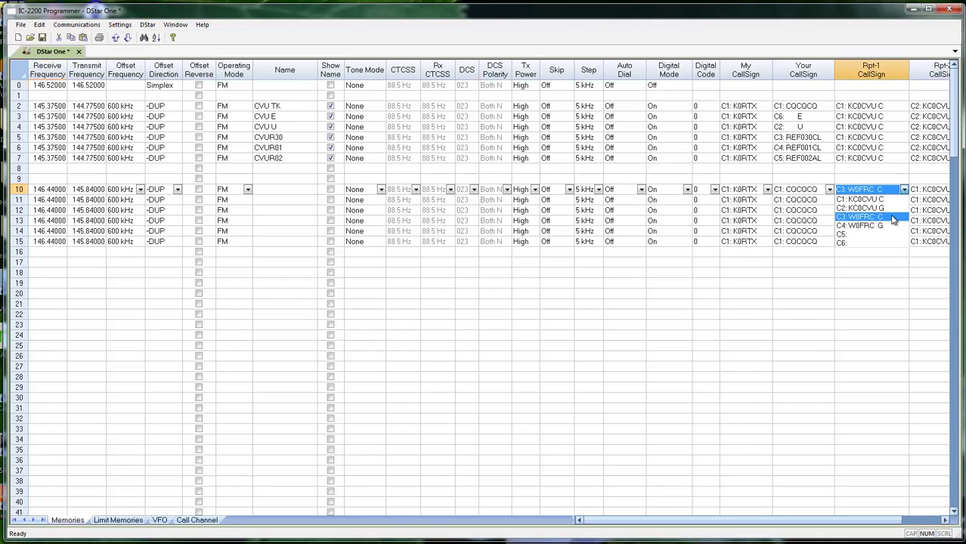
pyautogui.click(893, 219)
pyautogui.press('Tab')
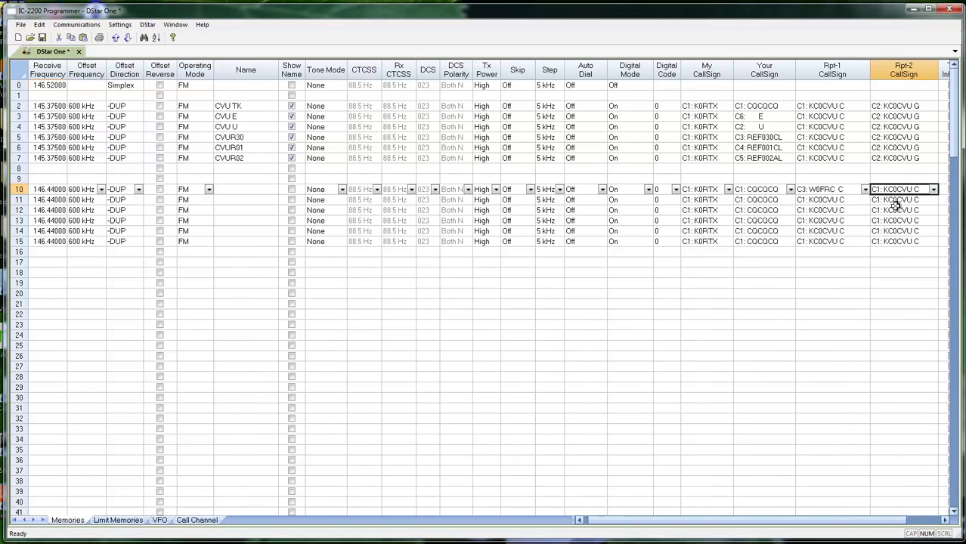
pyautogui.click(934, 189)
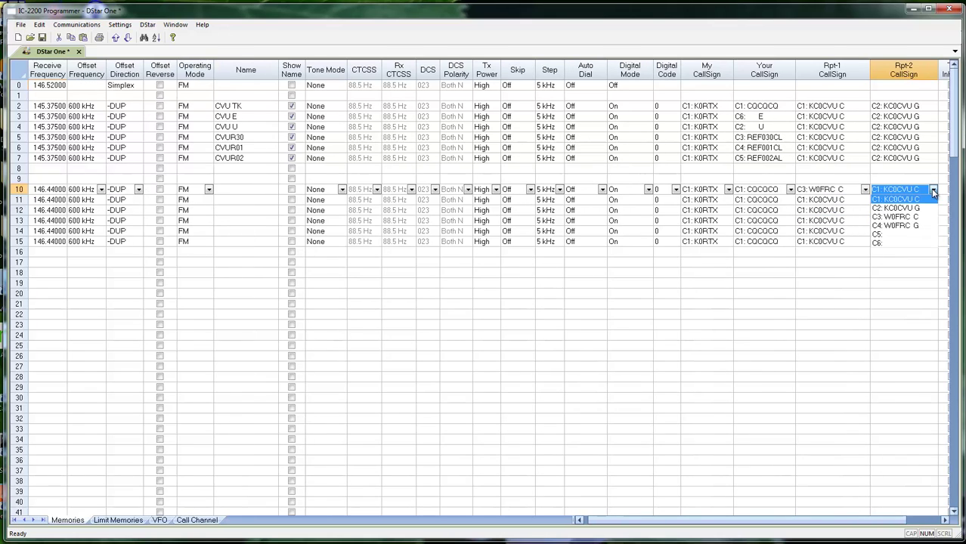
pyautogui.click(919, 226)
pyautogui.press('Tab')
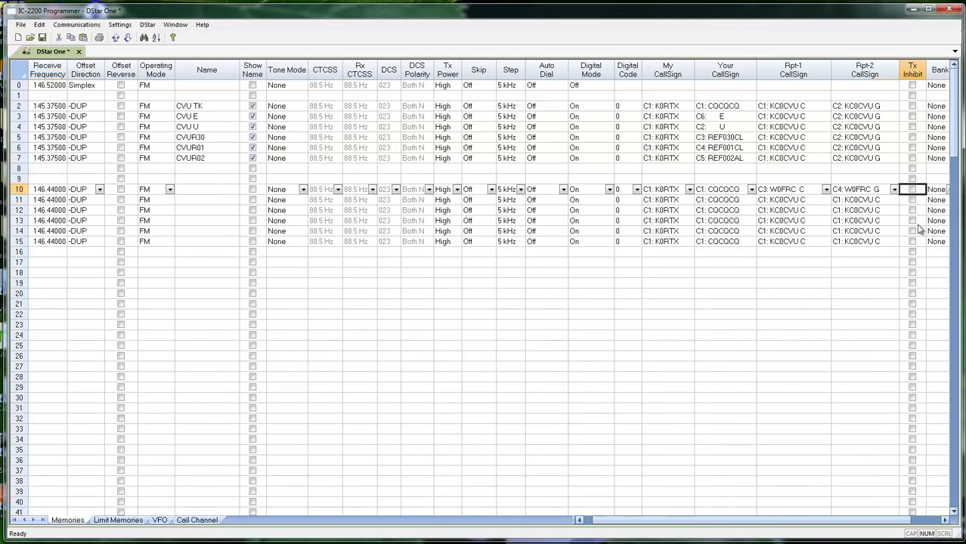
# Copy memory 10's Rpt-2 and Rpt-1 call signs down to memories 11 through 15.
pyautogui.click(861, 190)
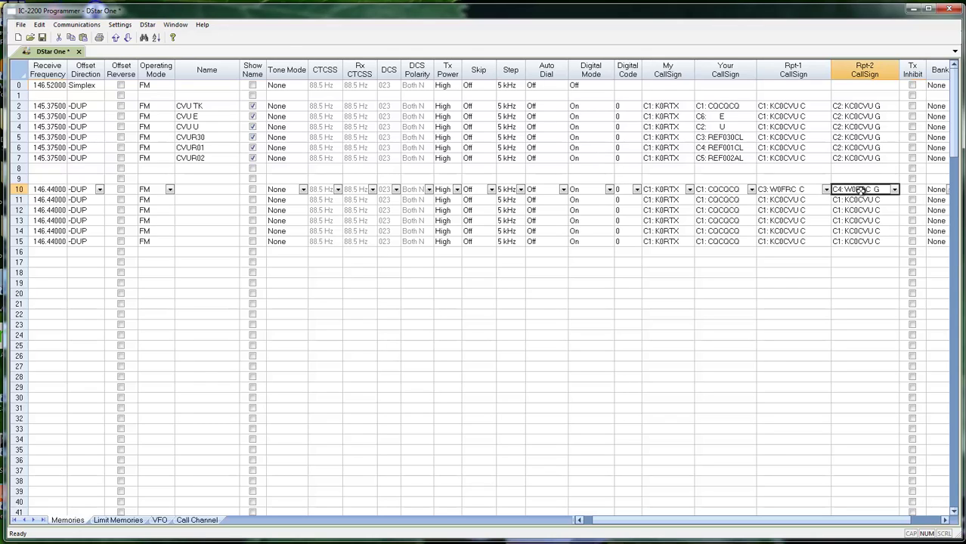
pyautogui.moveTo(861, 191); pyautogui.dragTo(863, 241)
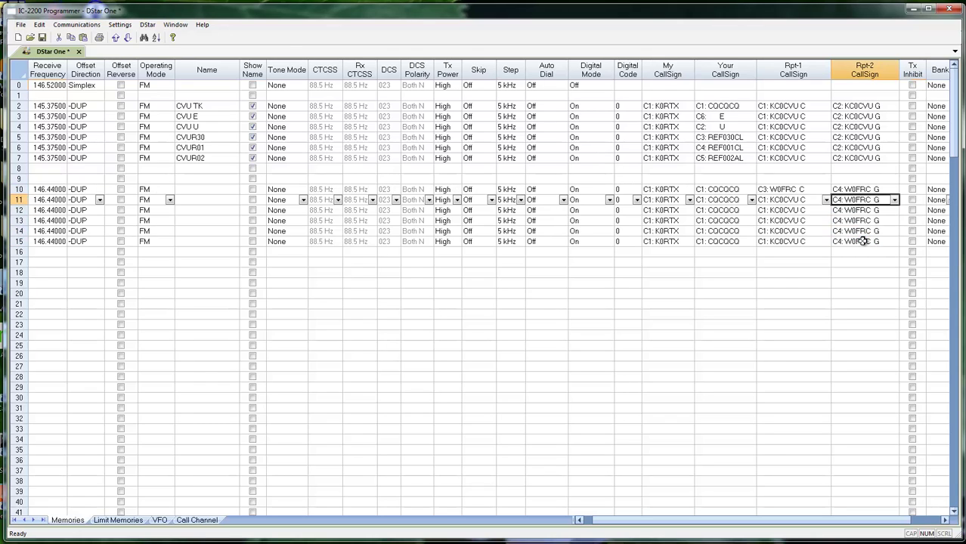
pyautogui.click(807, 190)
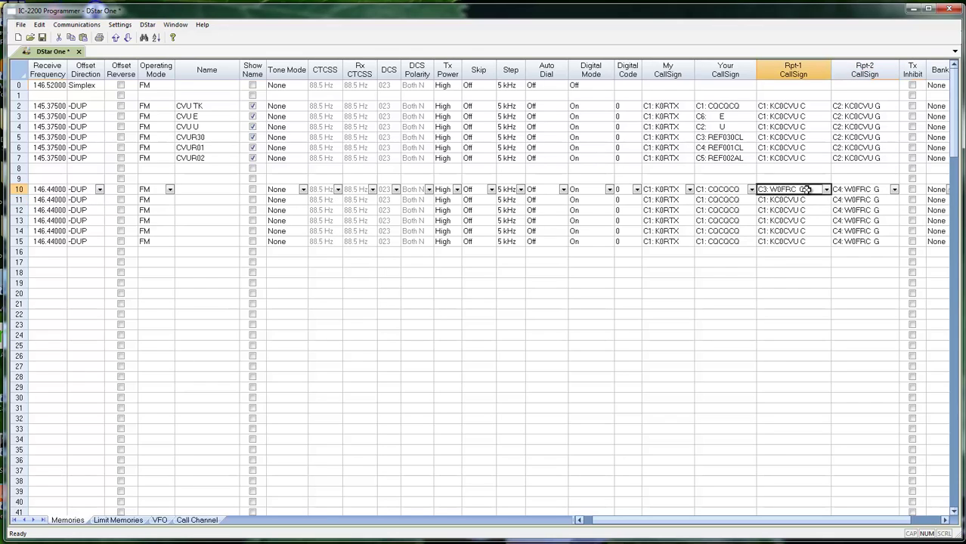
pyautogui.moveTo(806, 194); pyautogui.dragTo(804, 237)
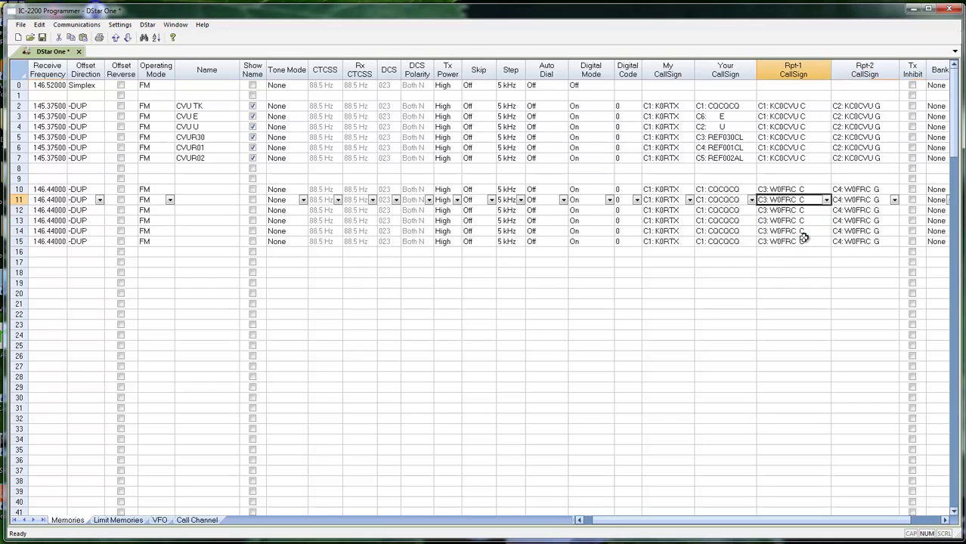
# Set Your CallSign to C2: U for memory 11 and C6: E for memory 12.
pyautogui.click(736, 203)
pyautogui.click(751, 202)
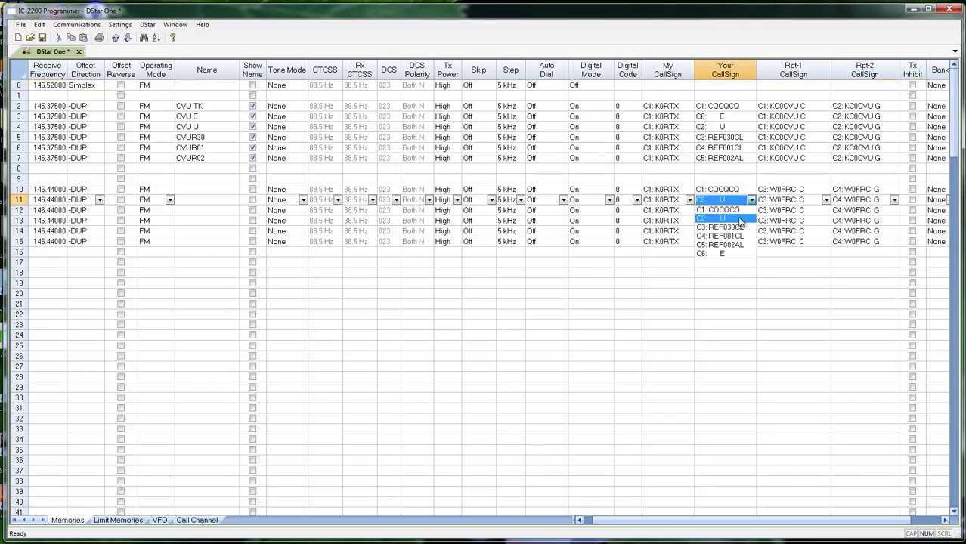
pyautogui.click(741, 227)
pyautogui.click(751, 211)
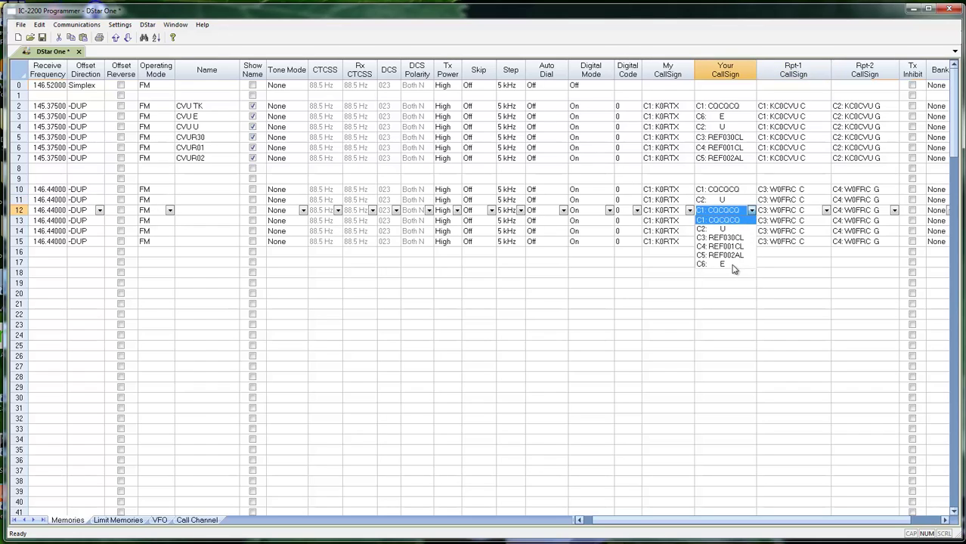
pyautogui.click(738, 258)
# Set Your CallSign to C3: REF030CL for memory 13, C4: REF001CL for memory 14 and C5: REF002AL for memory 15.
pyautogui.click(751, 221)
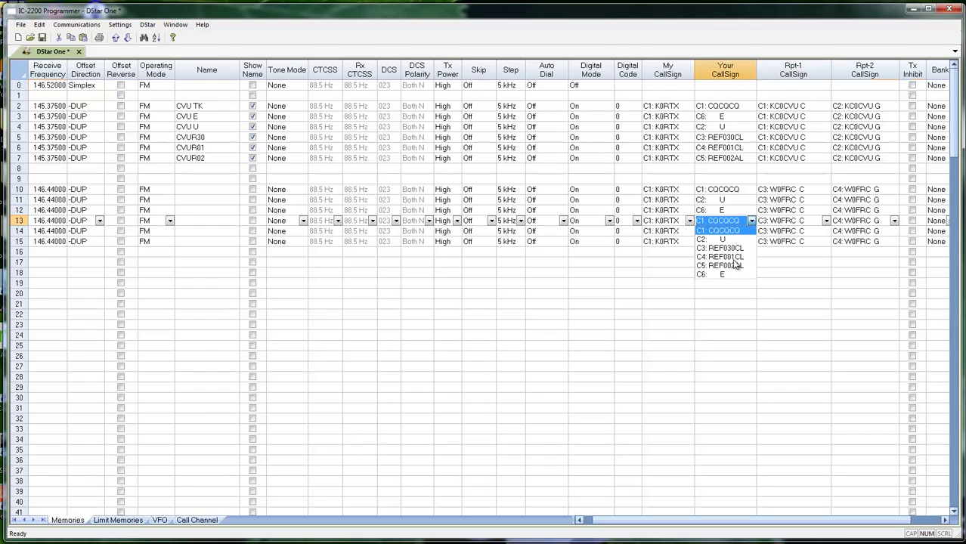
pyautogui.click(732, 248)
pyautogui.click(751, 231)
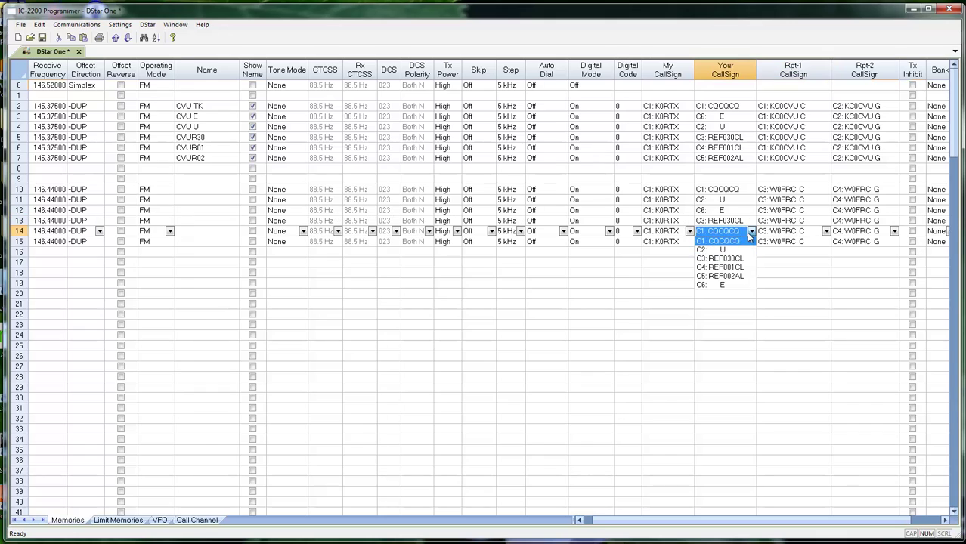
pyautogui.click(737, 267)
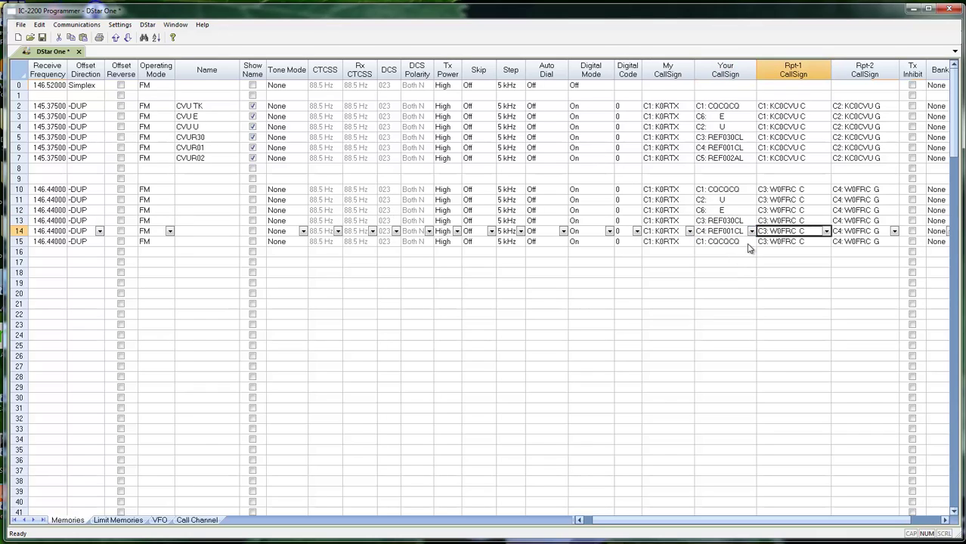
pyautogui.click(751, 241)
pyautogui.click(737, 287)
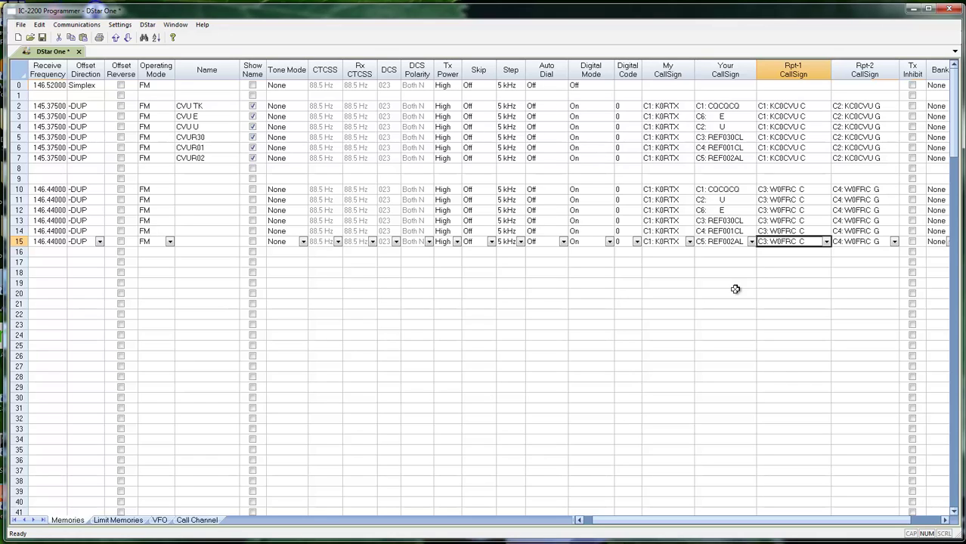
# Name memory 10 FRC TK and copy that name to memories 11 through 15.
pyautogui.click(205, 190)
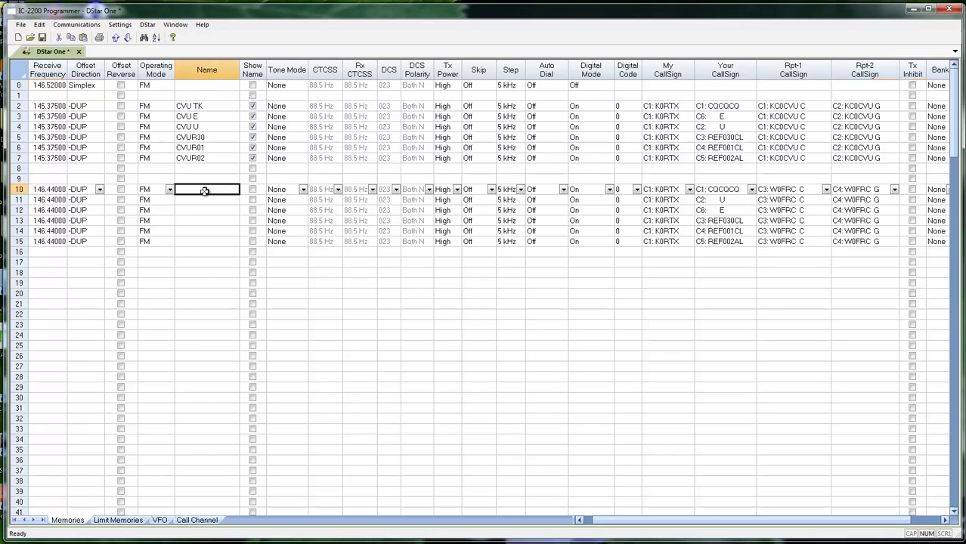
pyautogui.write('FRC TK')
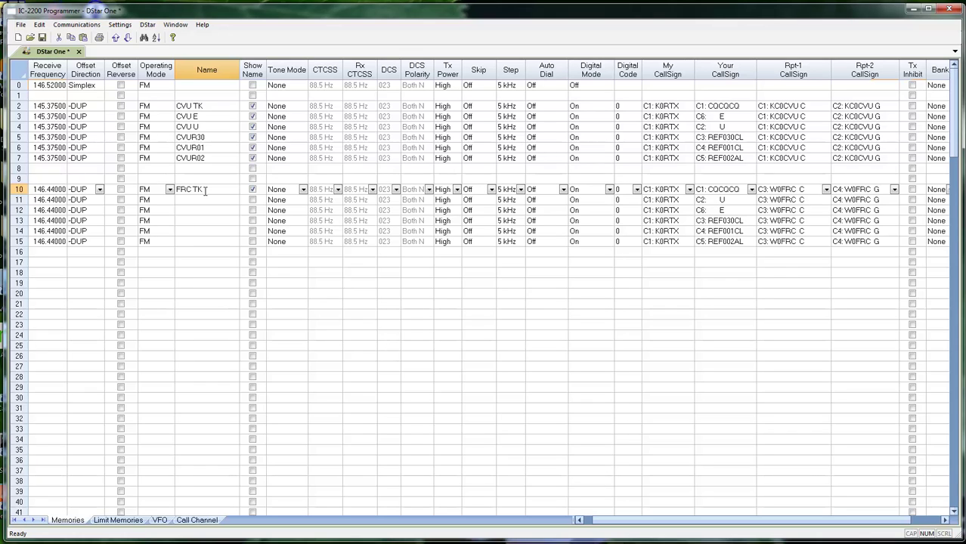
pyautogui.click(205, 190)
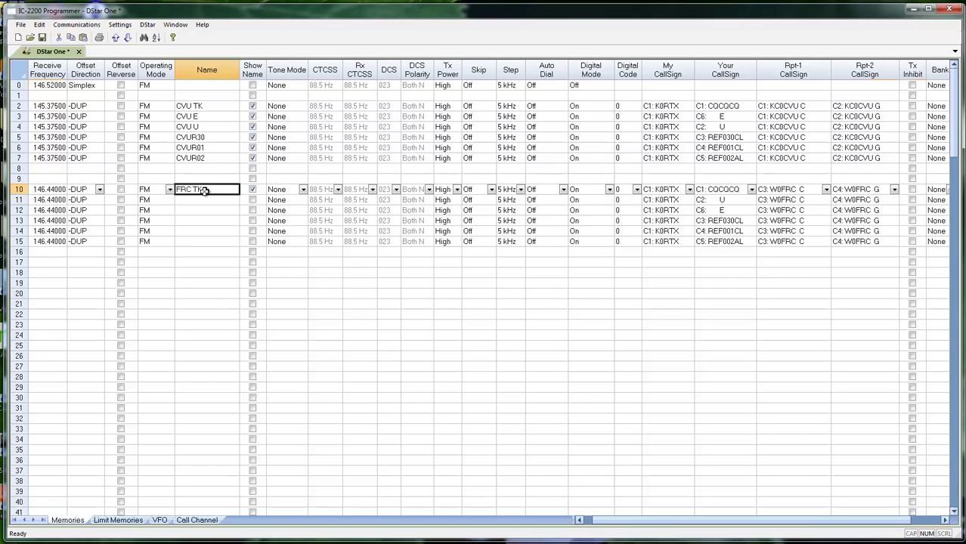
pyautogui.press('Down')
pyautogui.write('FRC TK')
pyautogui.press('Down')
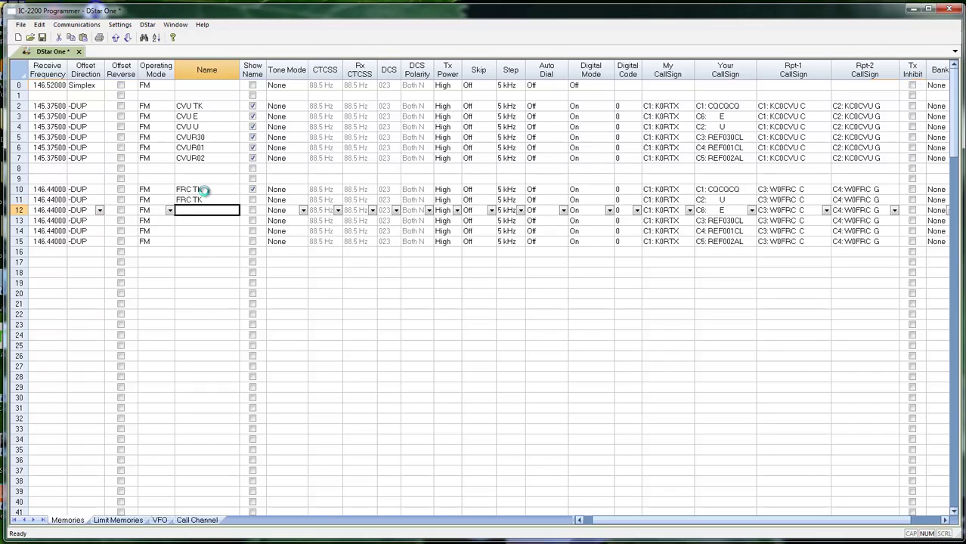
pyautogui.write('FRC TK')
pyautogui.press('Down')
pyautogui.hotkey('ctrl', 'v')
pyautogui.press('Down')
pyautogui.hotkey('ctrl', 'v')
pyautogui.press('Down')
pyautogui.write('FRC TK')
pyautogui.press('Up')
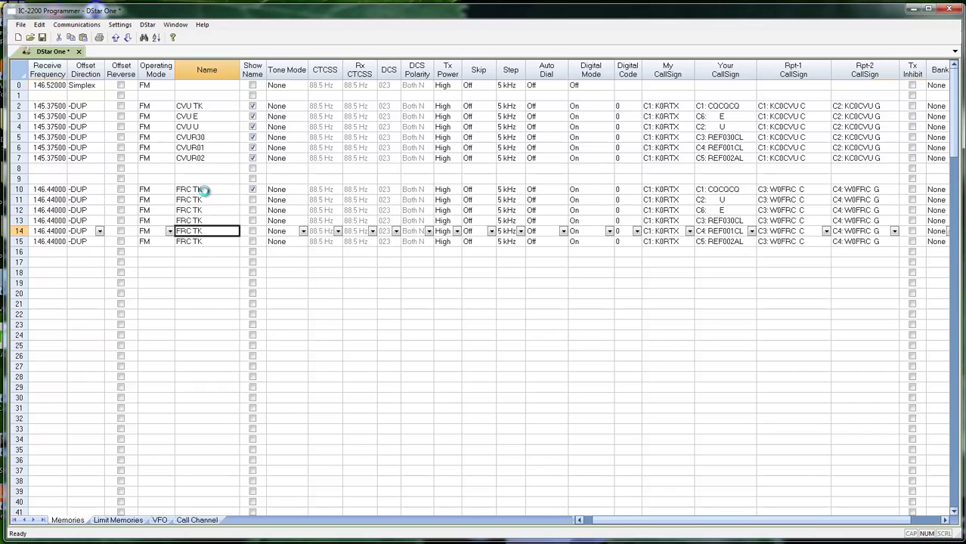
# Rename memory 11 as FRC U and memory 12 as FRC E.
pyautogui.press('Up')
pyautogui.press('Up')
pyautogui.press('Up')
pyautogui.press('F2')
pyautogui.press('End')
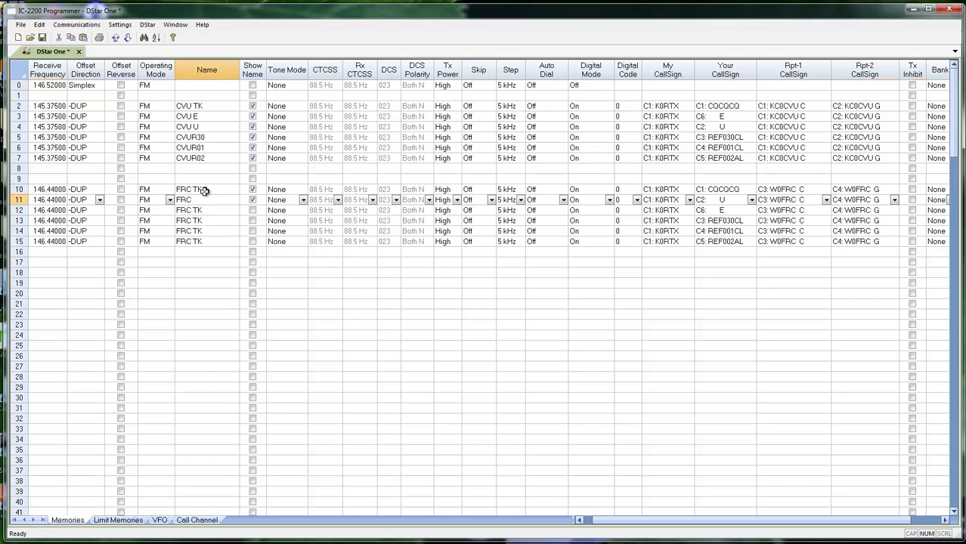
pyautogui.press('Return')
pyautogui.press('F2')
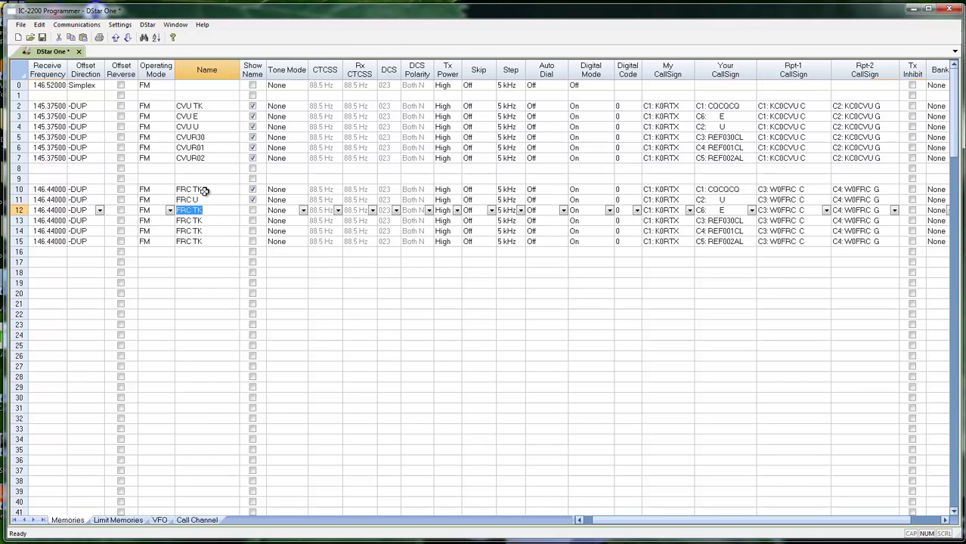
pyautogui.press('End')
pyautogui.press('BackSpace')
pyautogui.press('Return')
# Rename memory 13 as FRCR30.
pyautogui.press('F2')
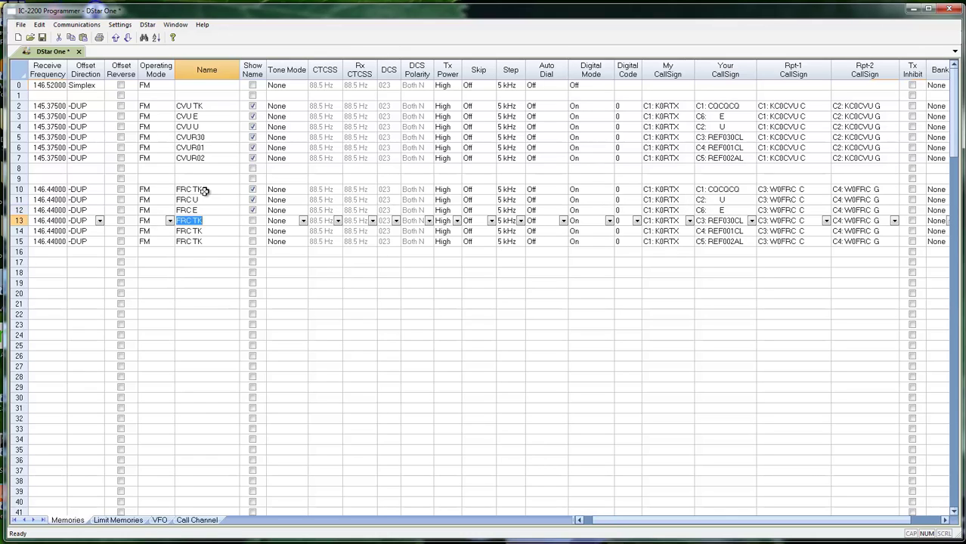
pyautogui.press('End')
pyautogui.press('BackSpace')
pyautogui.press('BackSpace')
pyautogui.write('R30')
# Rename memory 14 as FRCR01.
pyautogui.click(195, 231)
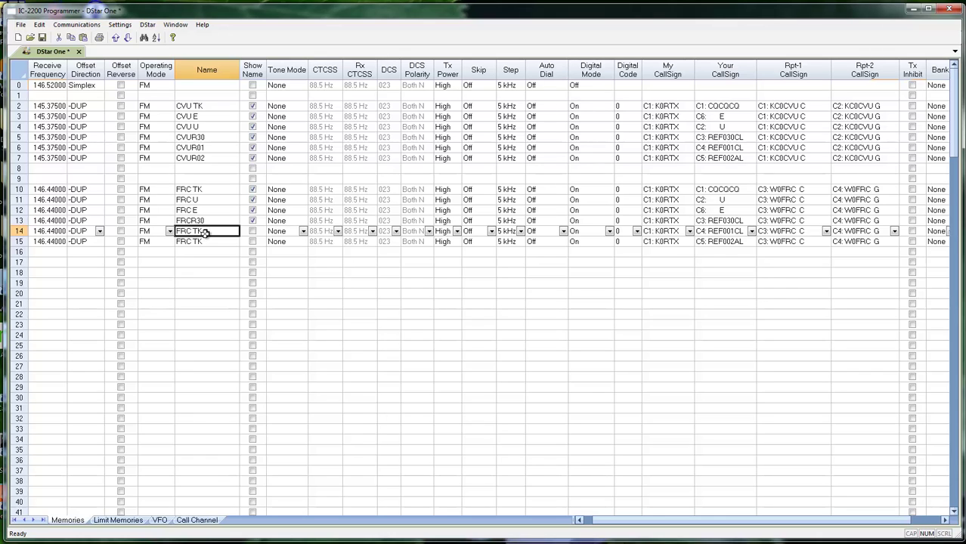
pyautogui.press('End')
pyautogui.press('BackSpace')
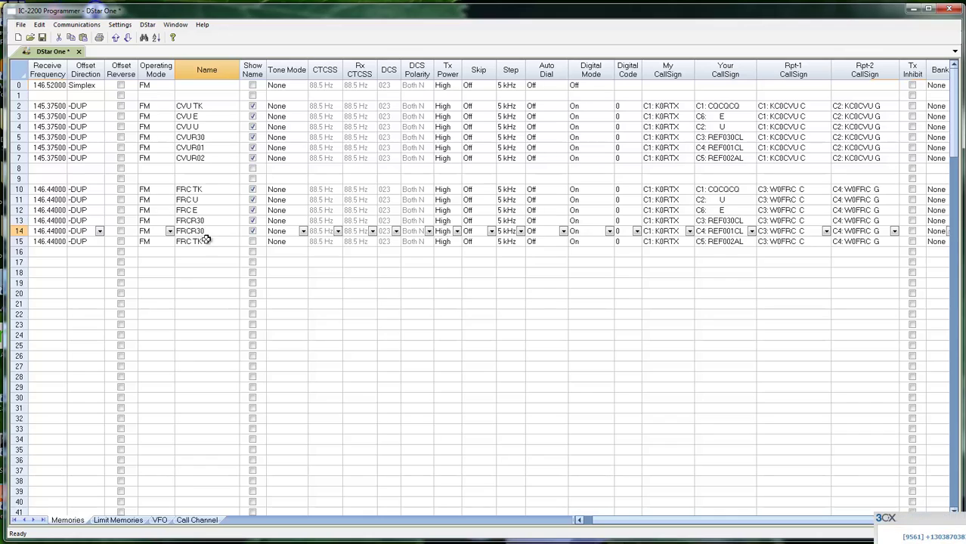
pyautogui.click(205, 232)
pyautogui.click(204, 232)
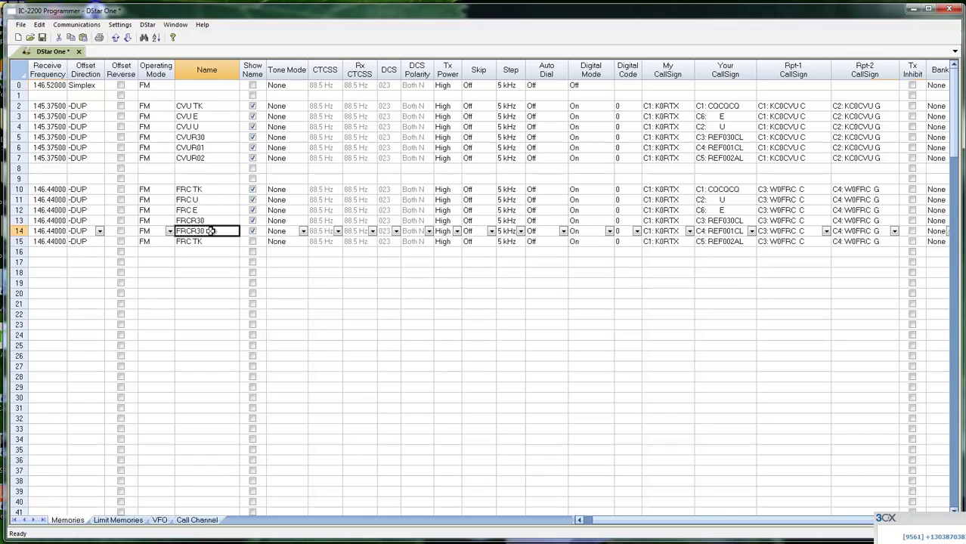
pyautogui.press('Return')
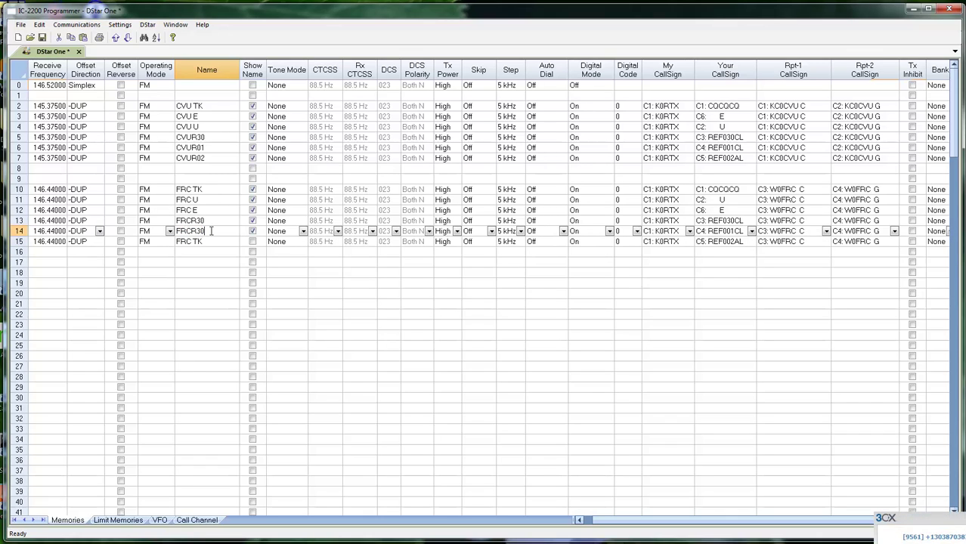
pyautogui.press('BackSpace')
pyautogui.press('BackSpace')
pyautogui.write('01')
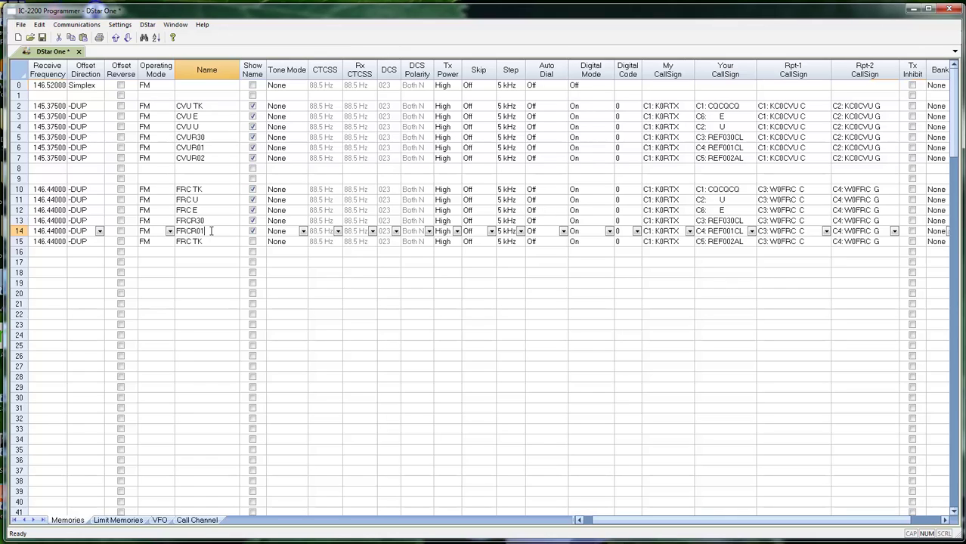
# Rename memory 15 as FRCR02 and save the file.
pyautogui.click(206, 241)
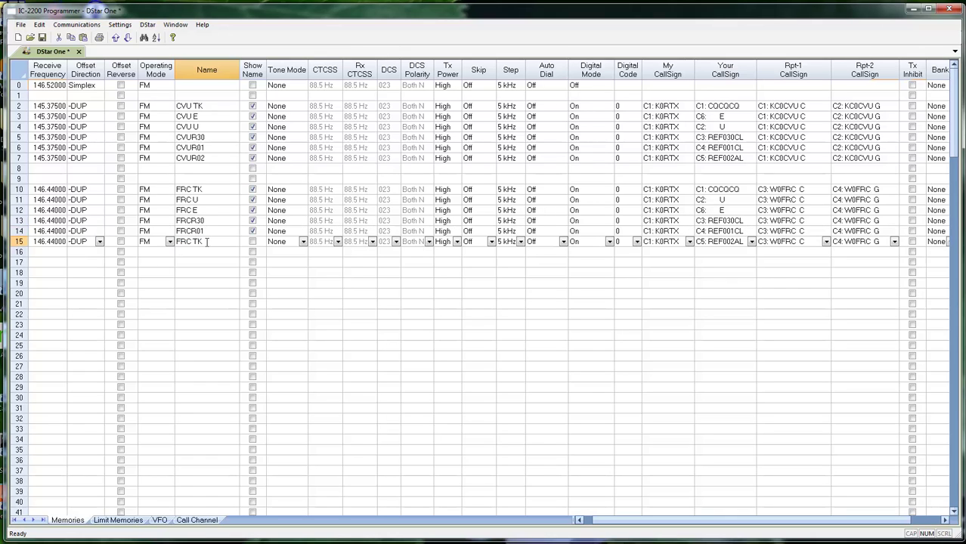
pyautogui.press('BackSpace')
pyautogui.press('BackSpace')
pyautogui.press('BackSpace')
pyautogui.write('R02')
pyautogui.click(42, 37)
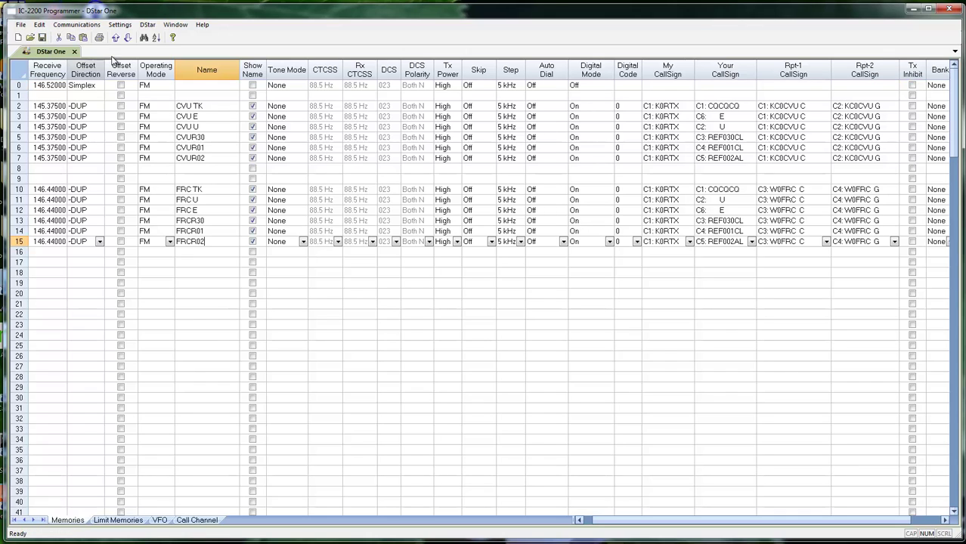
# Re-enter E as the sixth Your Callsigns entry in the Digital (D-Star) settings and accept them.
pyautogui.click(147, 24)
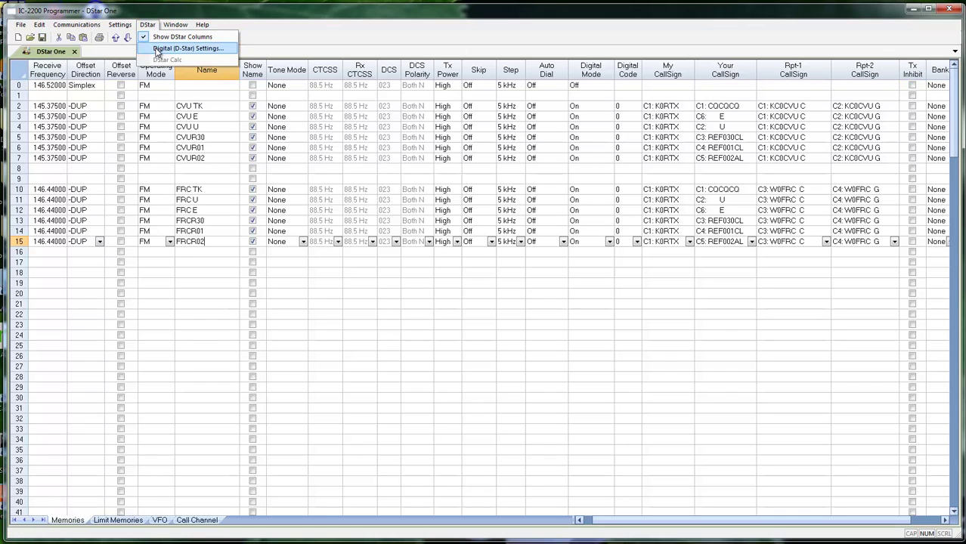
pyautogui.click(174, 48)
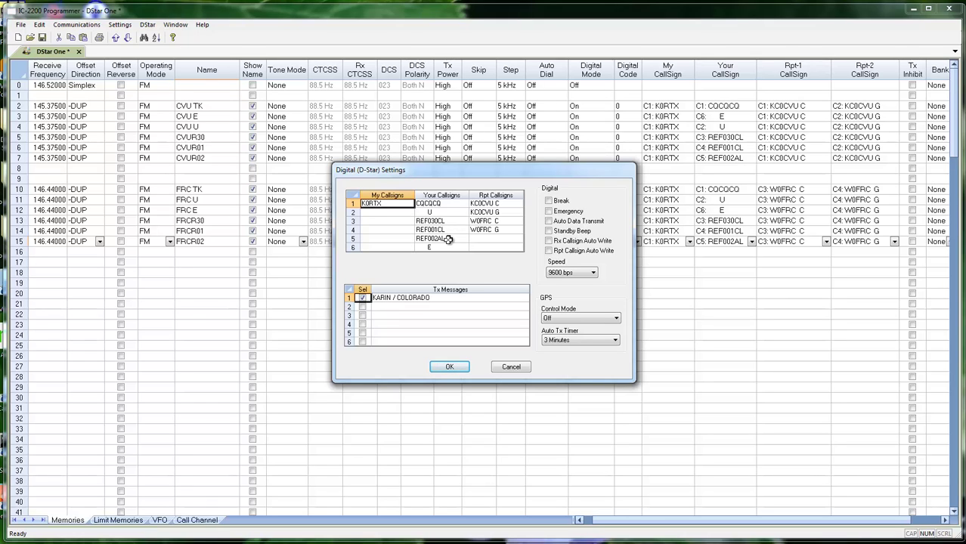
pyautogui.click(433, 248)
pyautogui.write('E')
pyautogui.click(457, 369)
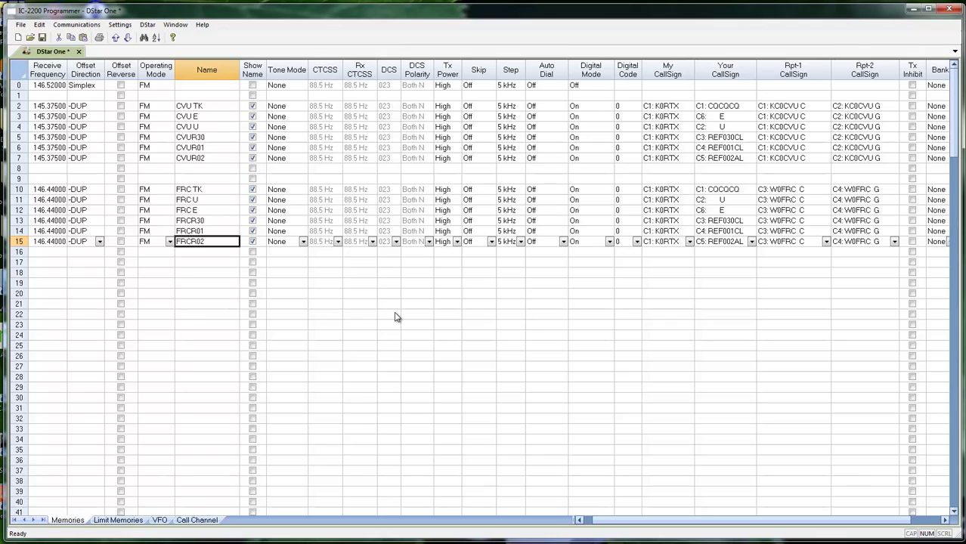
# Review the named talk, unlink and reflector memories in the CVU and FRC repeater sets.
pyautogui.click(213, 106)
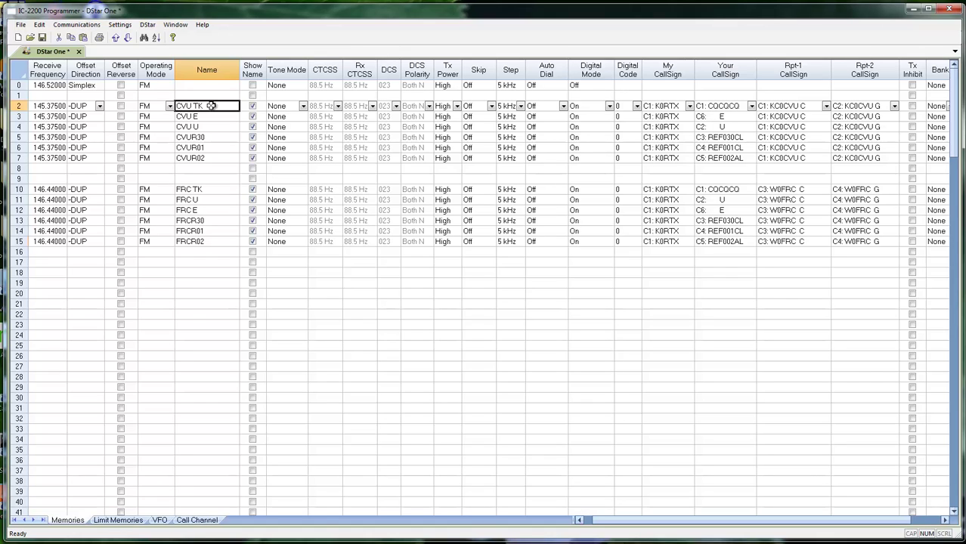
pyautogui.click(210, 139)
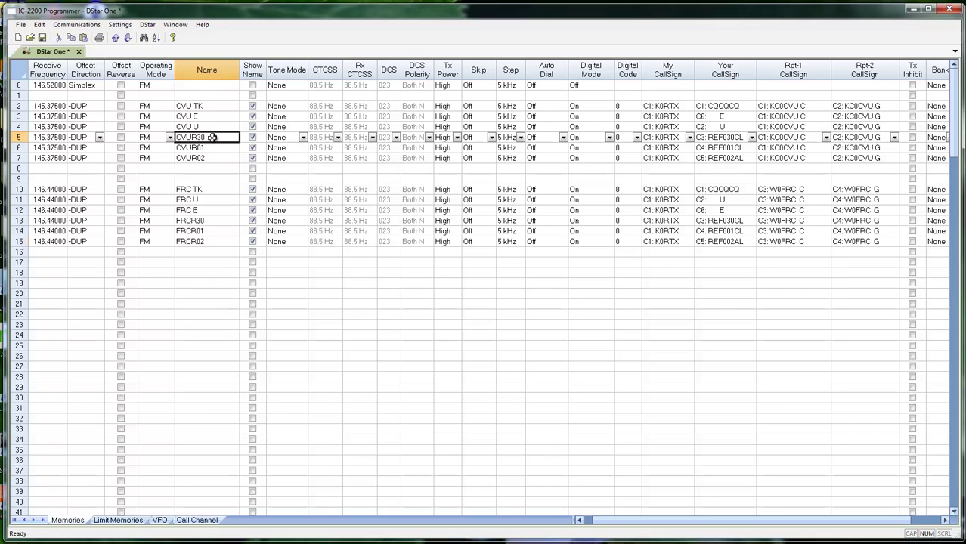
pyautogui.click(214, 106)
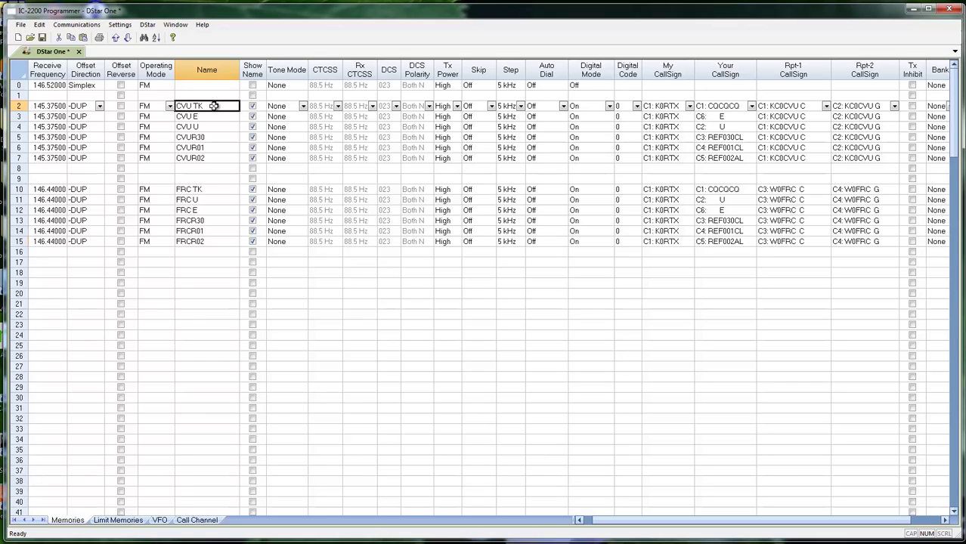
pyautogui.click(211, 126)
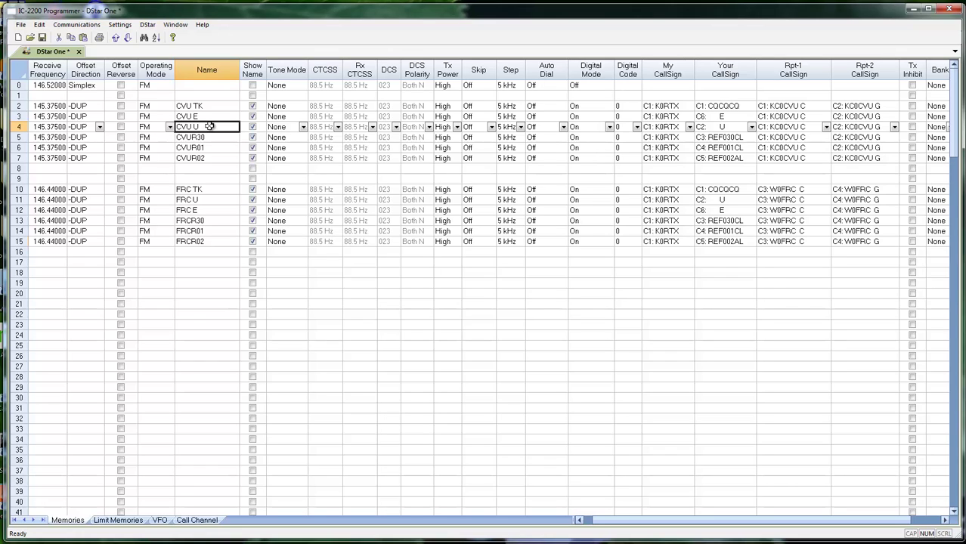
pyautogui.click(209, 241)
pyautogui.click(214, 189)
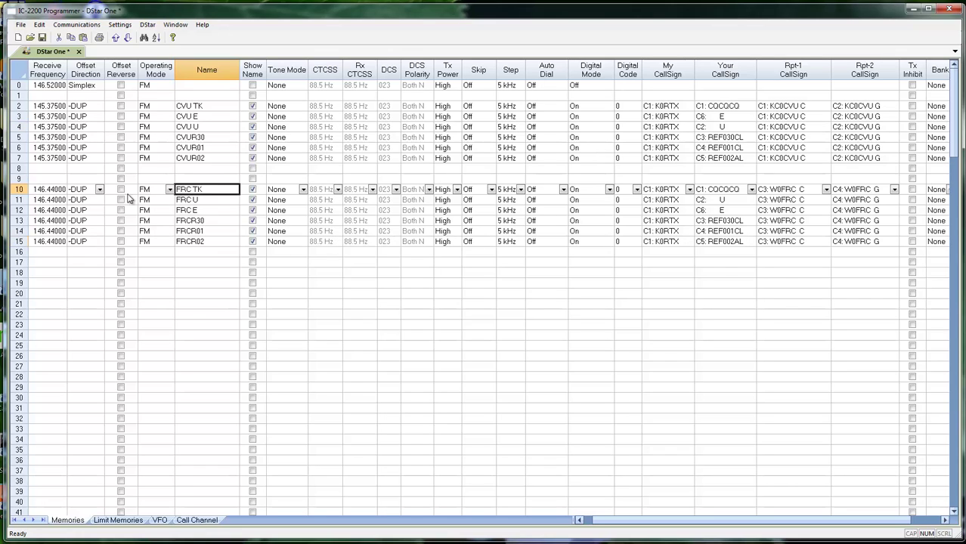